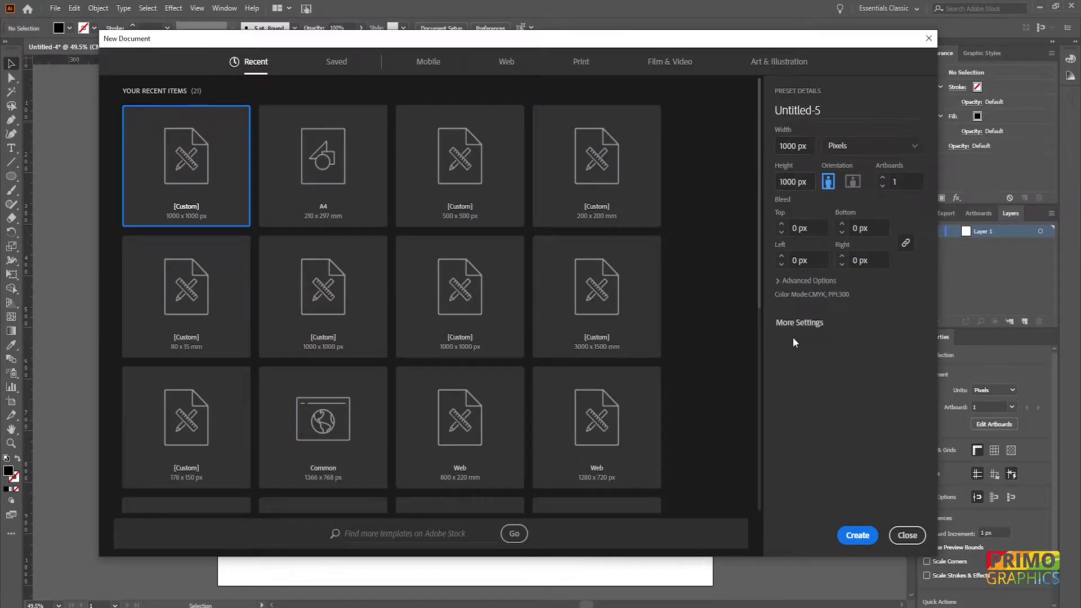
- Create a new 1000 × 1000 px document and draw a circle about 730 px in diameter
{"action": "left_click", "coordinate": [851, 537]}
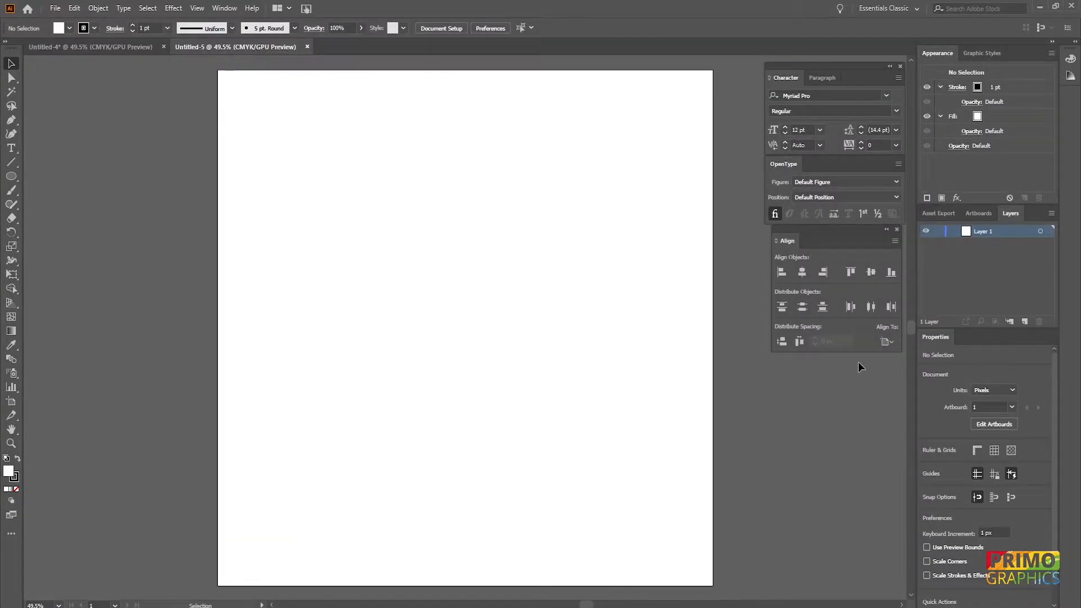
{"action": "left_click", "coordinate": [11, 177]}
{"action": "left_click_drag", "start_coordinate": [438, 312], "coordinate": [517, 500]}
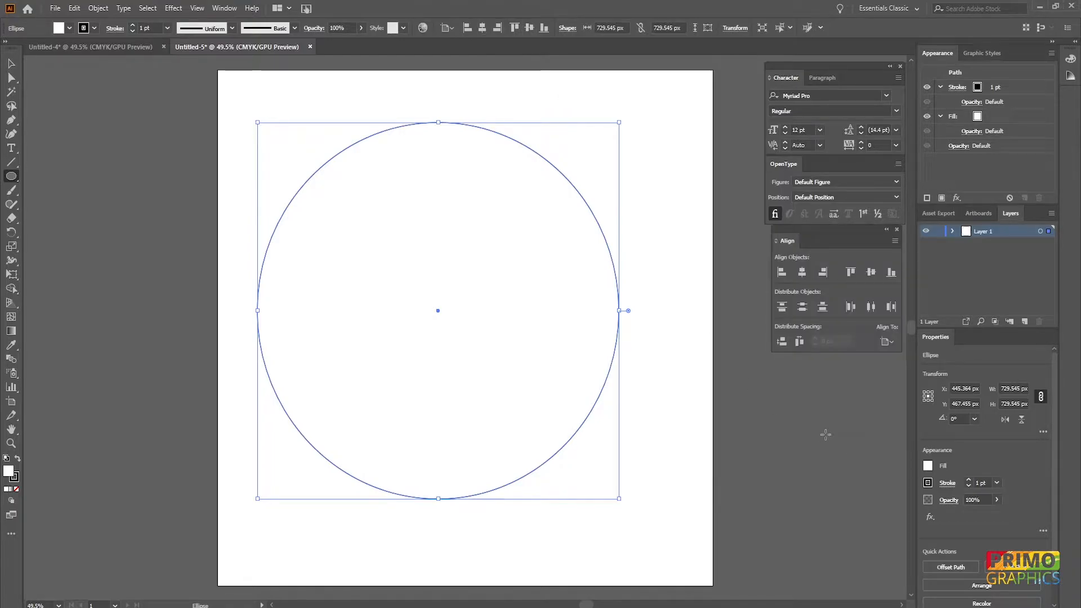
- Align the circle to the artboard and center it horizontally and vertically
{"action": "left_click", "coordinate": [887, 342]}
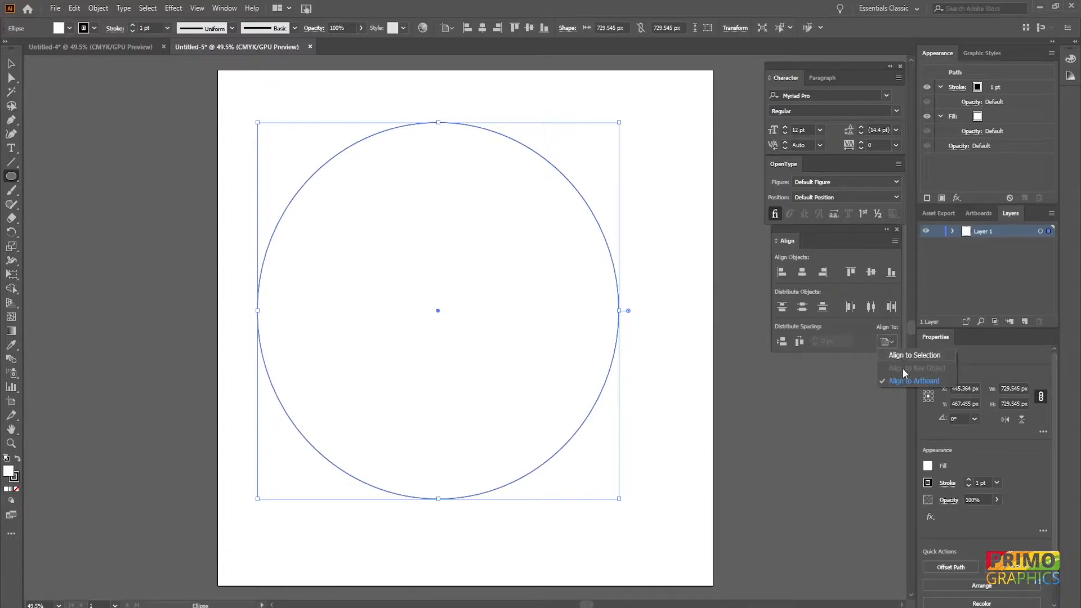
{"action": "left_click", "coordinate": [912, 382]}
{"action": "left_click", "coordinate": [871, 271]}
{"action": "left_click", "coordinate": [802, 273]}
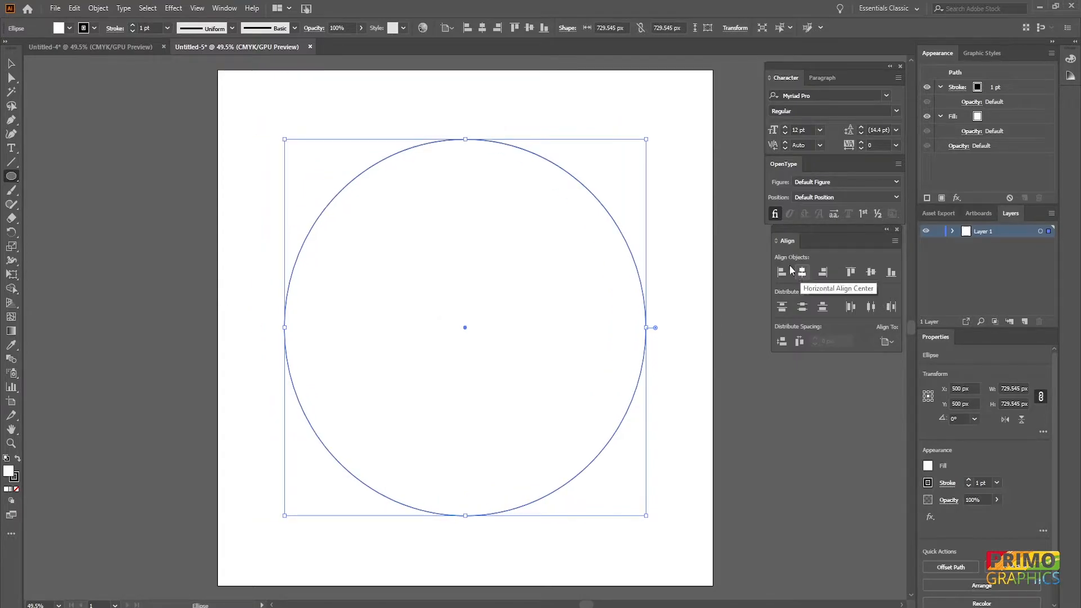
- Place placeholder text on the circle's top edge with the Type on a Path Tool
{"action": "left_click", "coordinate": [11, 64]}
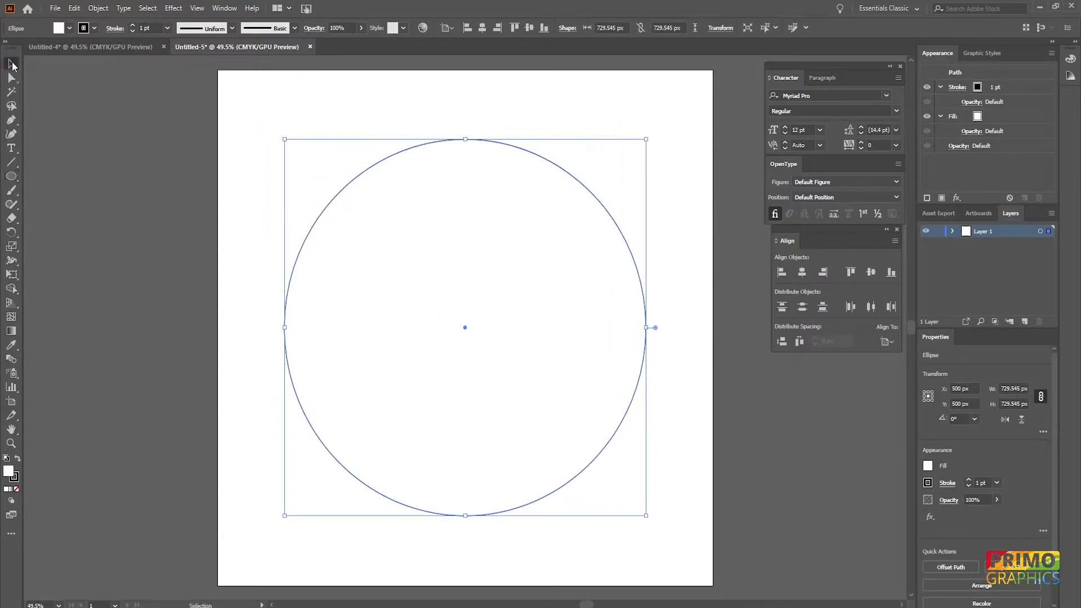
{"action": "left_click", "coordinate": [12, 148]}
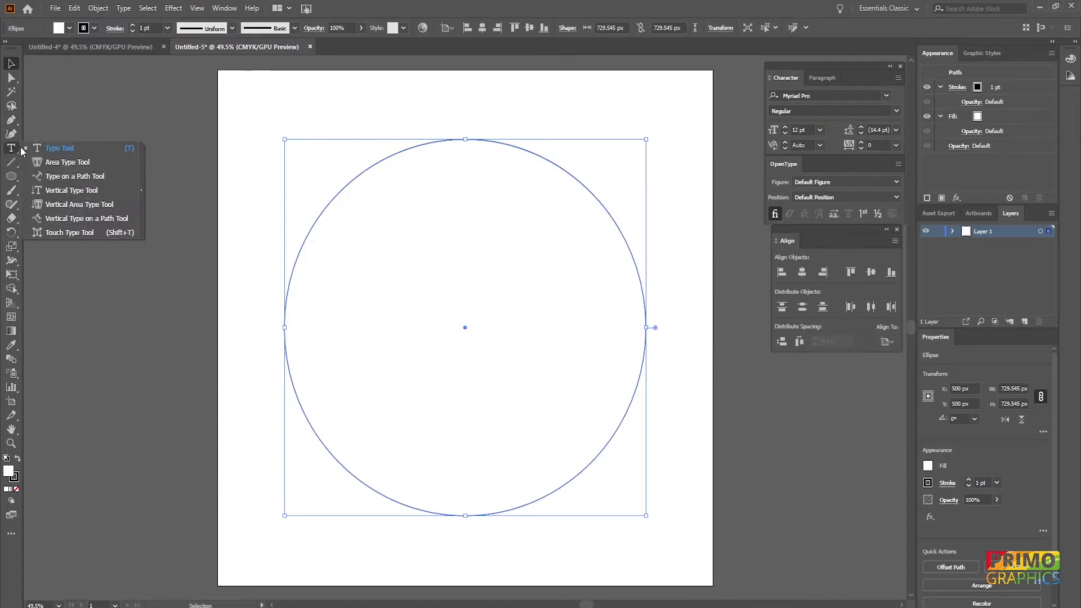
{"action": "left_click", "coordinate": [69, 176]}
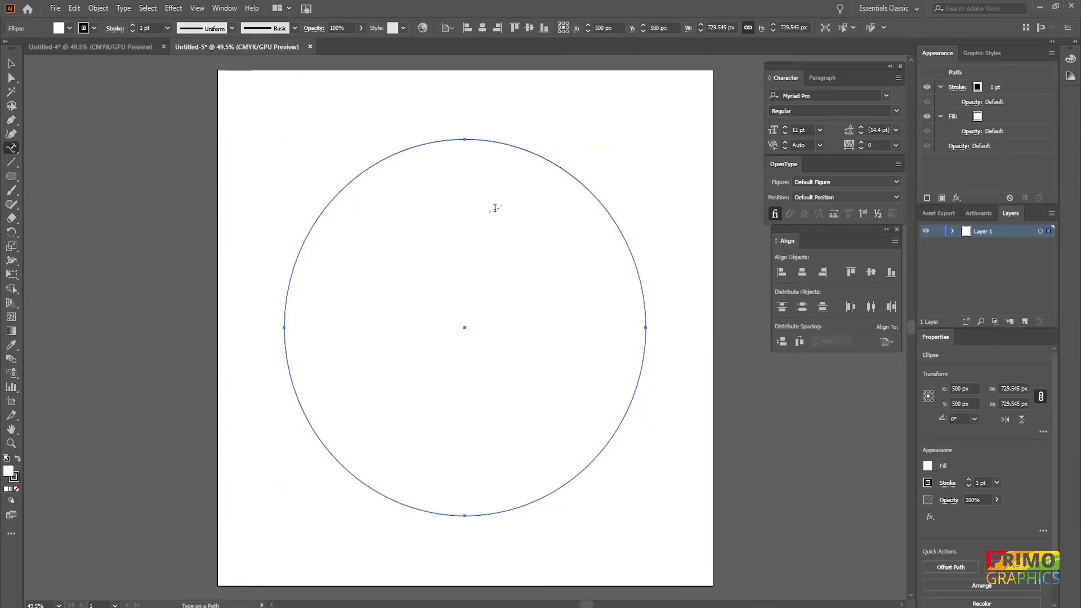
{"action": "left_click", "coordinate": [463, 138]}
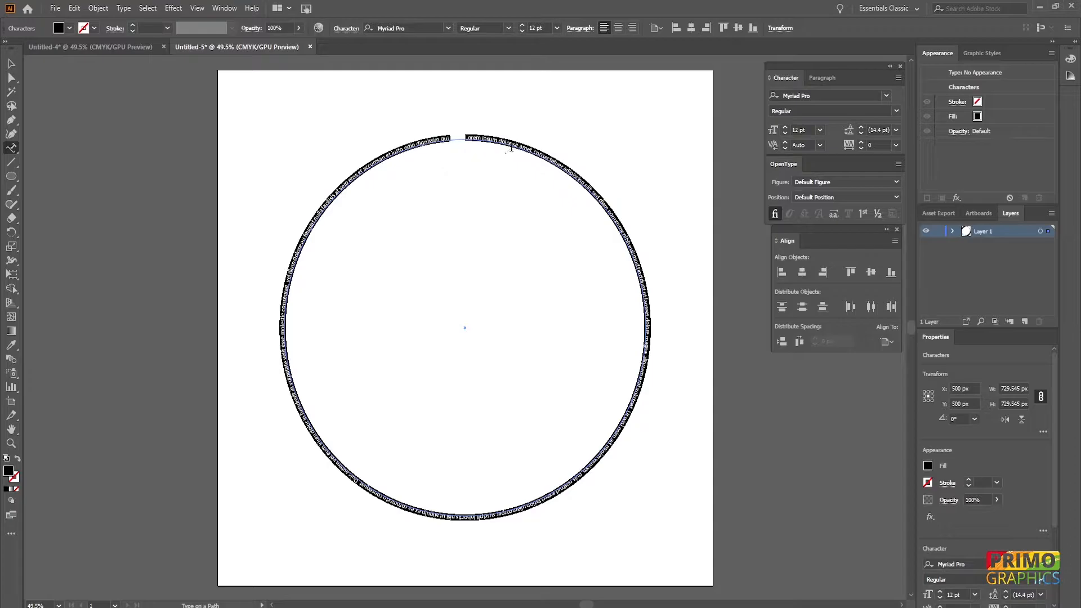
- Center-align the path text and increase its font size to 76 pt
{"action": "left_click", "coordinate": [617, 29]}
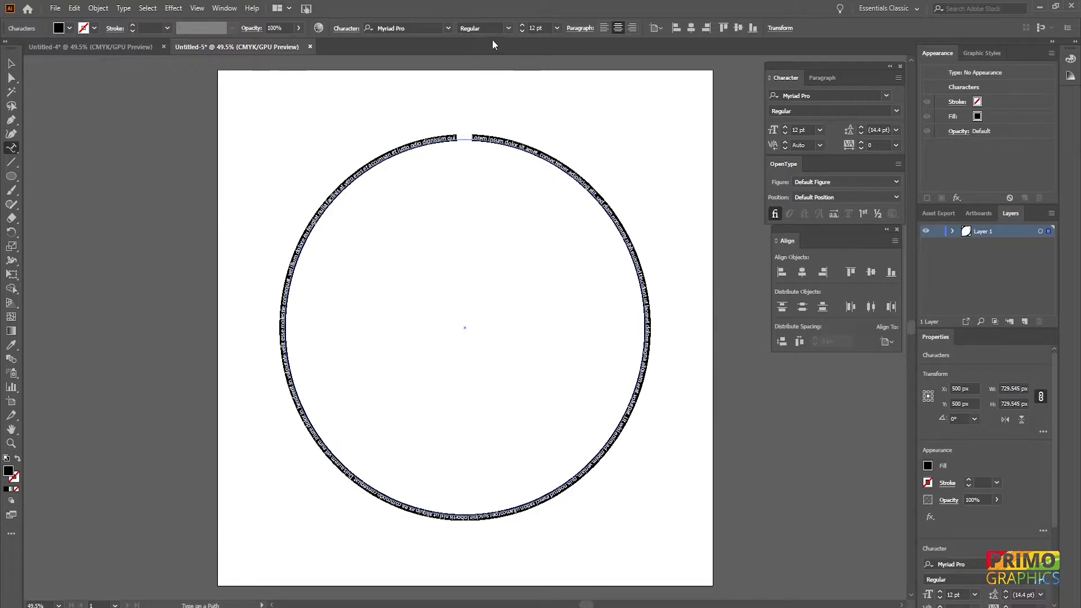
{"action": "scroll", "coordinate": [540, 29], "scroll_direction": "up", "scroll_amount": 16}
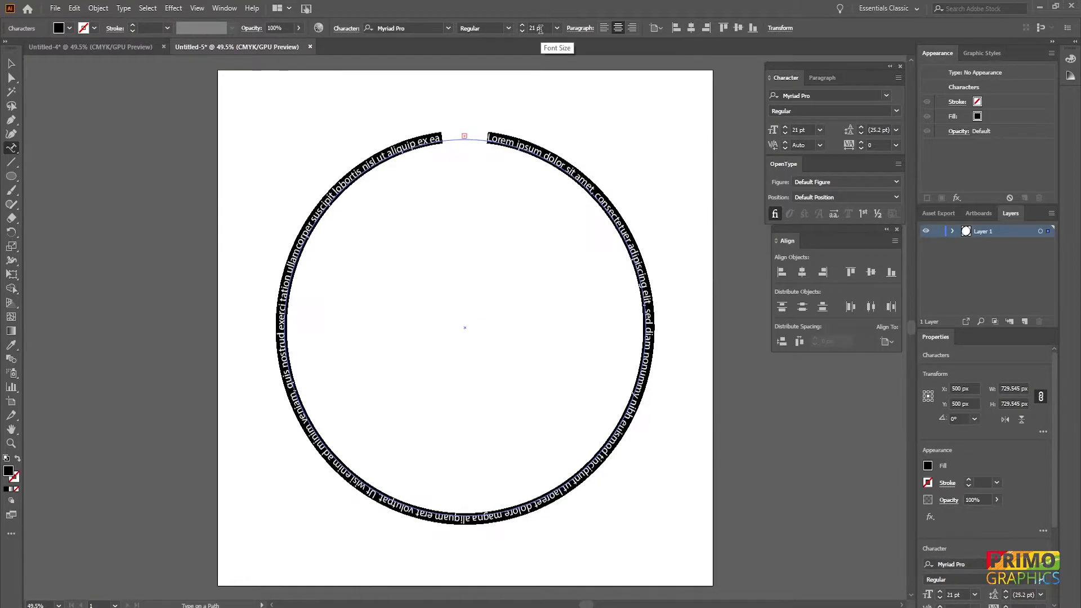
{"action": "scroll", "coordinate": [541, 29], "scroll_direction": "up", "scroll_amount": 20}
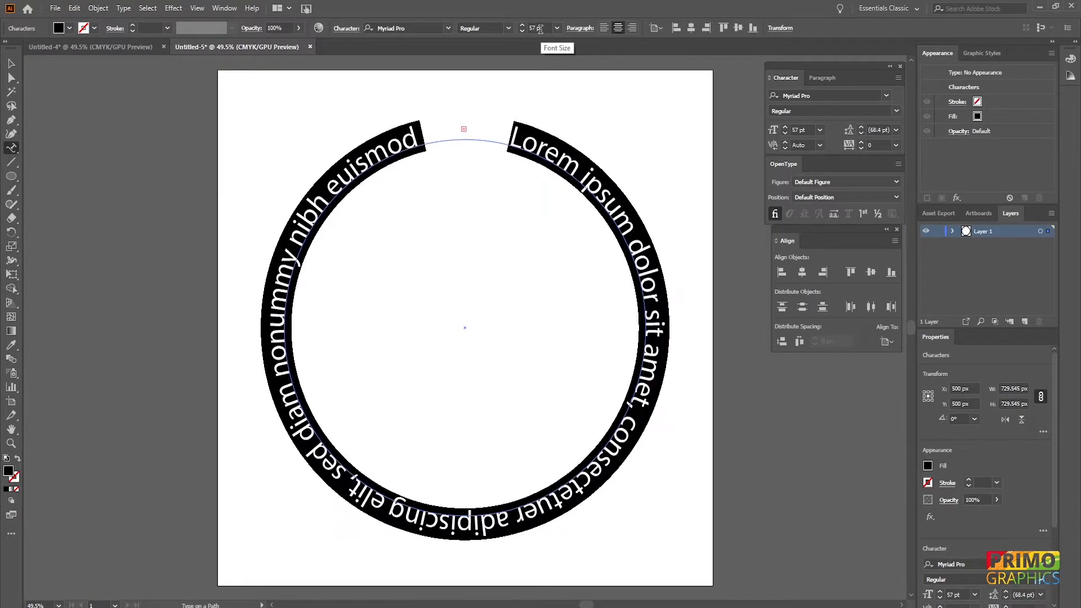
{"action": "scroll", "coordinate": [541, 29], "scroll_direction": "up", "scroll_amount": 13}
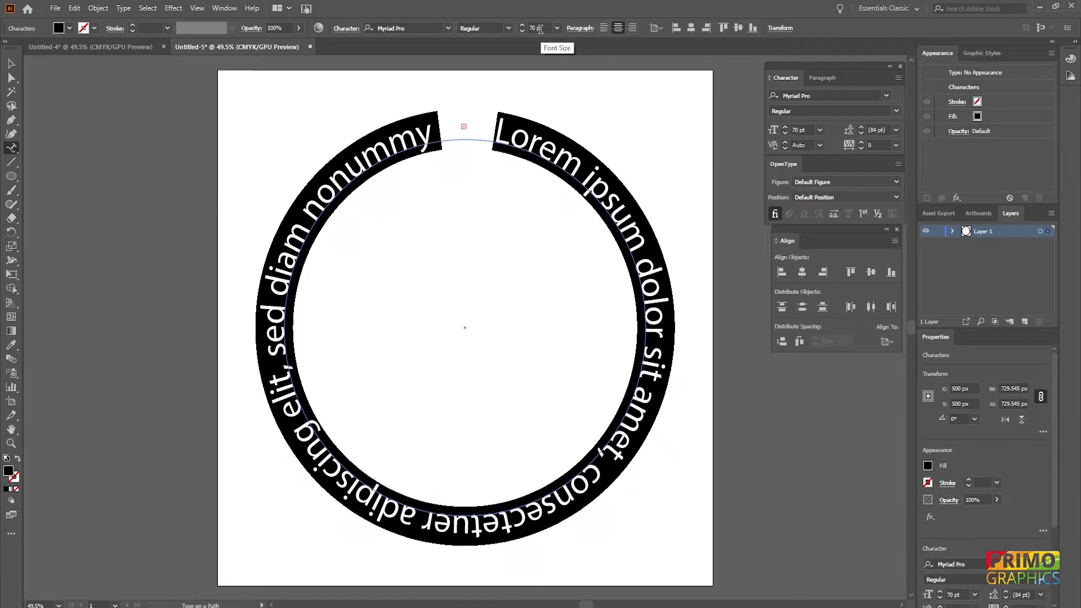
- Search for League fonts and apply League Gothic to the path text
{"action": "left_click", "coordinate": [421, 28]}
{"action": "type", "text": "LEAGUE"}
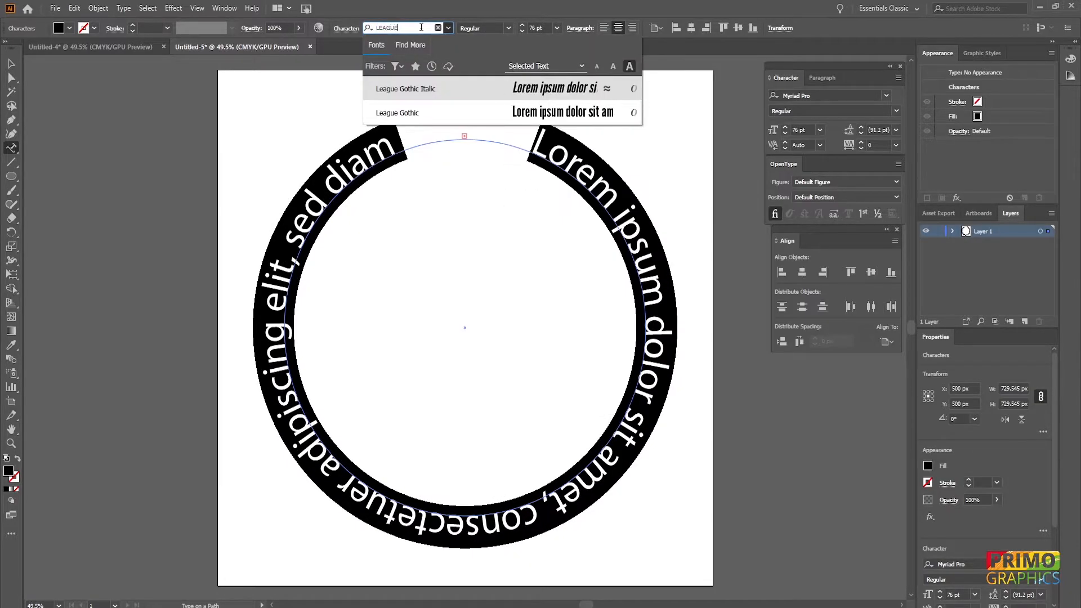
{"action": "key", "text": "Down"}
{"action": "type", "text": "\\"}
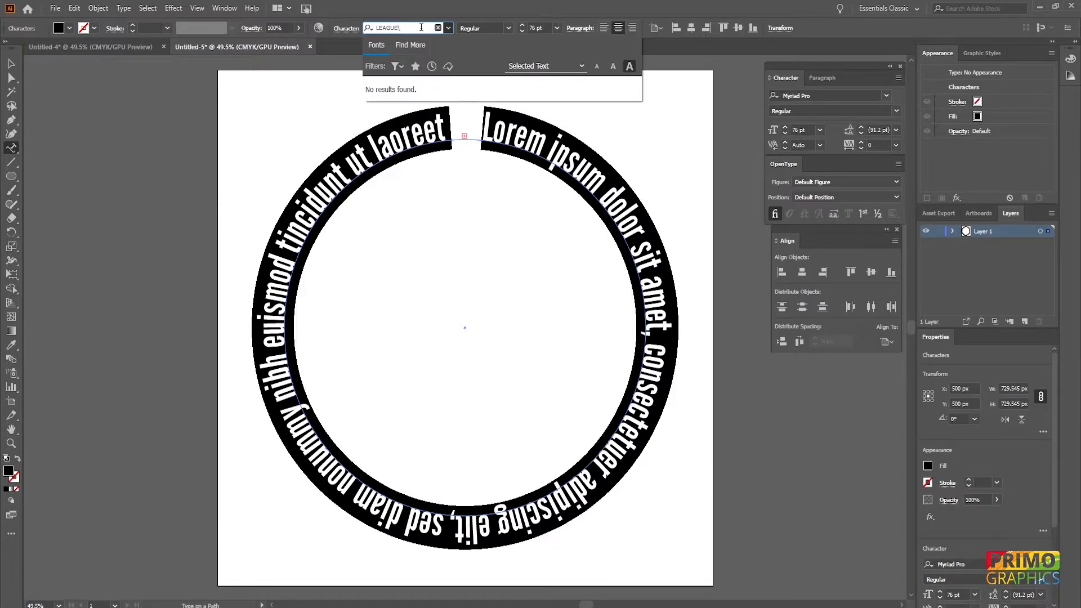
{"action": "key", "text": "BackSpace"}
{"action": "left_click", "coordinate": [416, 111]}
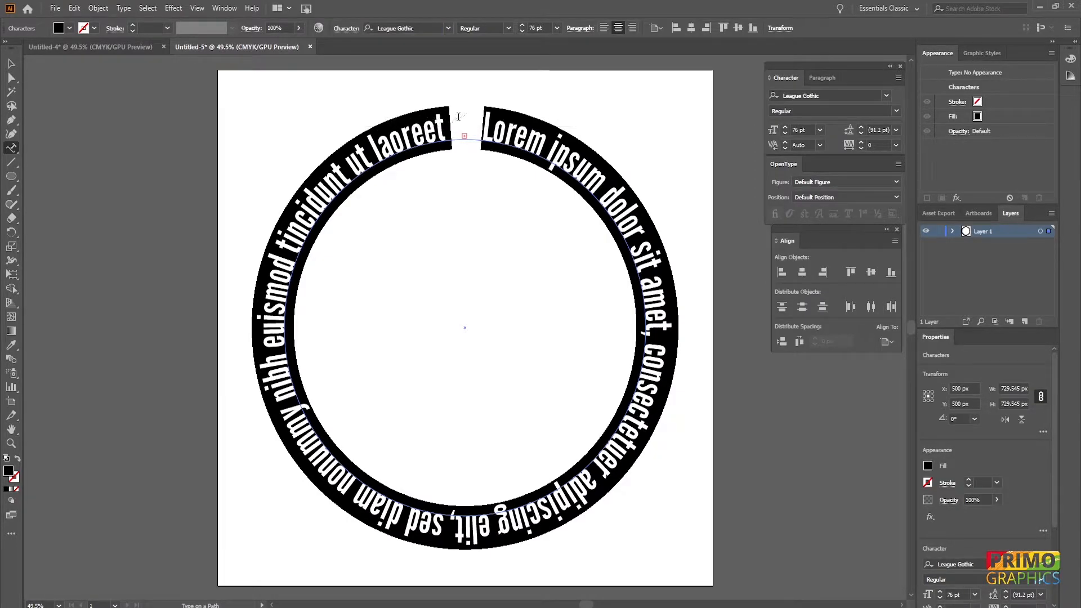
- Replace the placeholder text with "HOW TO CURVE YOUR TEXT"
{"action": "key", "text": "ctrl+a"}
{"action": "type", "text": "HOW TO CURVE YOUR TEXT"}
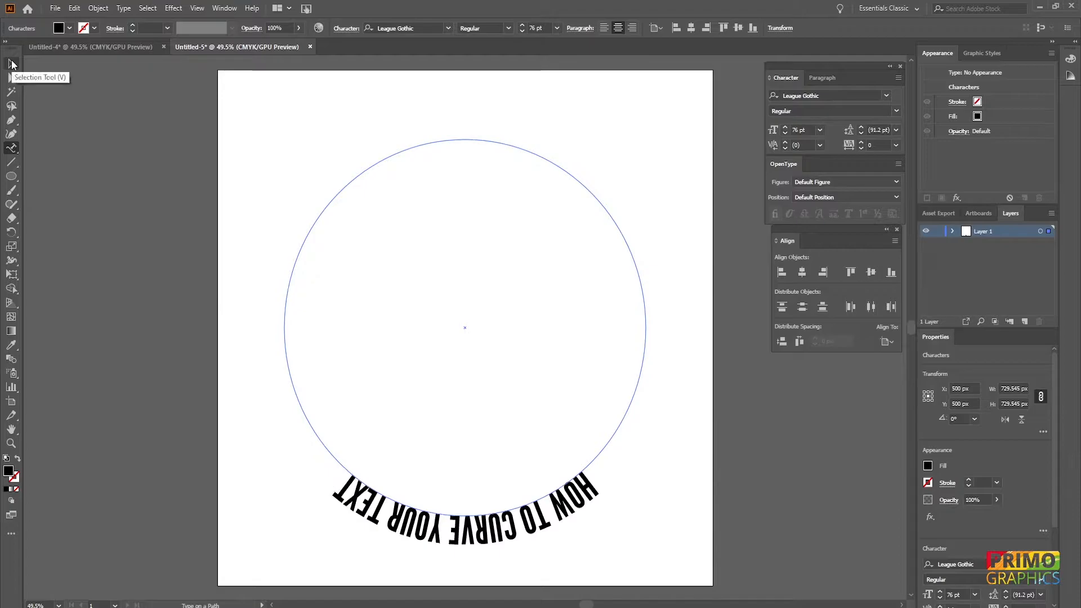
- Select the path text, set its font size to 100 pt and rotate it 180° to the circle's top
{"action": "left_click", "coordinate": [11, 63]}
{"action": "scroll", "coordinate": [539, 28], "scroll_direction": "up", "scroll_amount": 20}
{"action": "scroll", "coordinate": [540, 28], "scroll_direction": "down", "scroll_amount": 3}
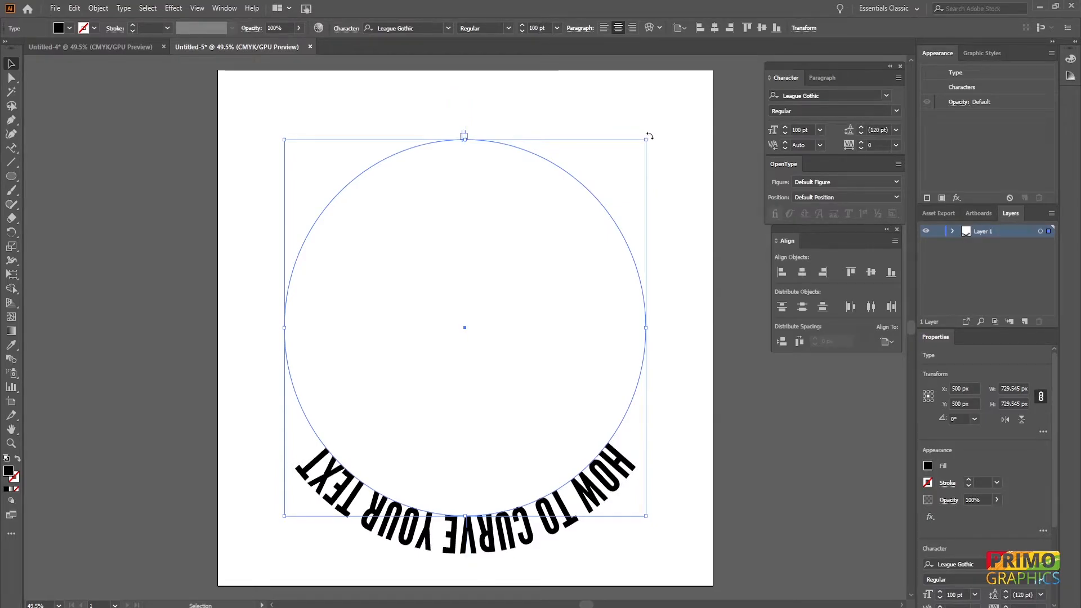
{"action": "left_click_drag", "start_coordinate": [651, 136], "coordinate": [339, 569]}
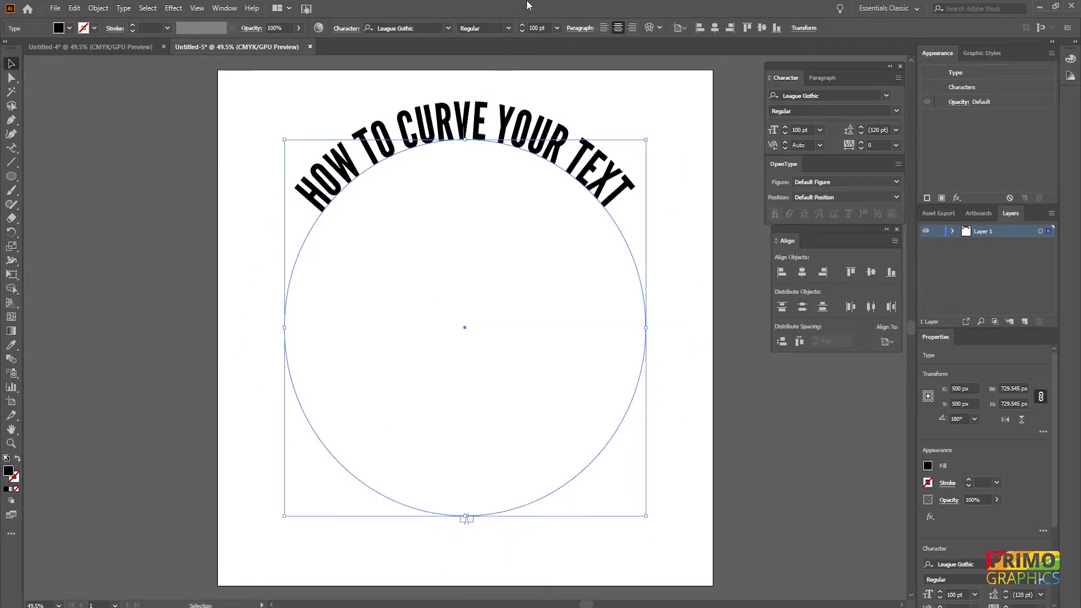
- Set the font size of the curved text to 110 pt
{"action": "left_click", "coordinate": [530, 28]}
{"action": "scroll", "coordinate": [530, 27], "scroll_direction": "up", "scroll_amount": 11}
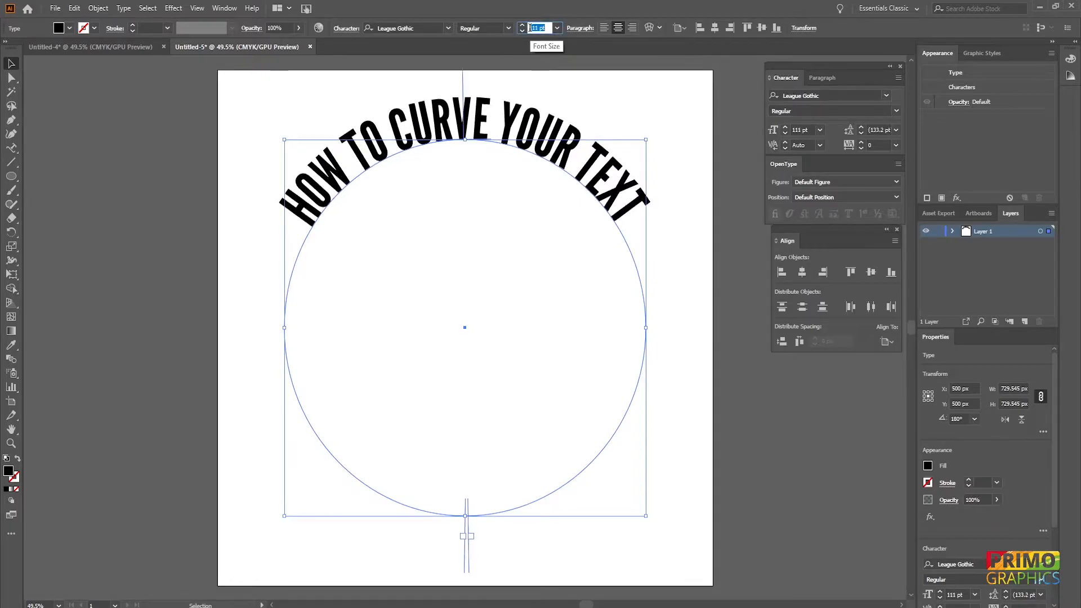
{"action": "scroll", "coordinate": [530, 28], "scroll_direction": "up", "scroll_amount": 1}
{"action": "scroll", "coordinate": [529, 27], "scroll_direction": "down", "scroll_amount": 2}
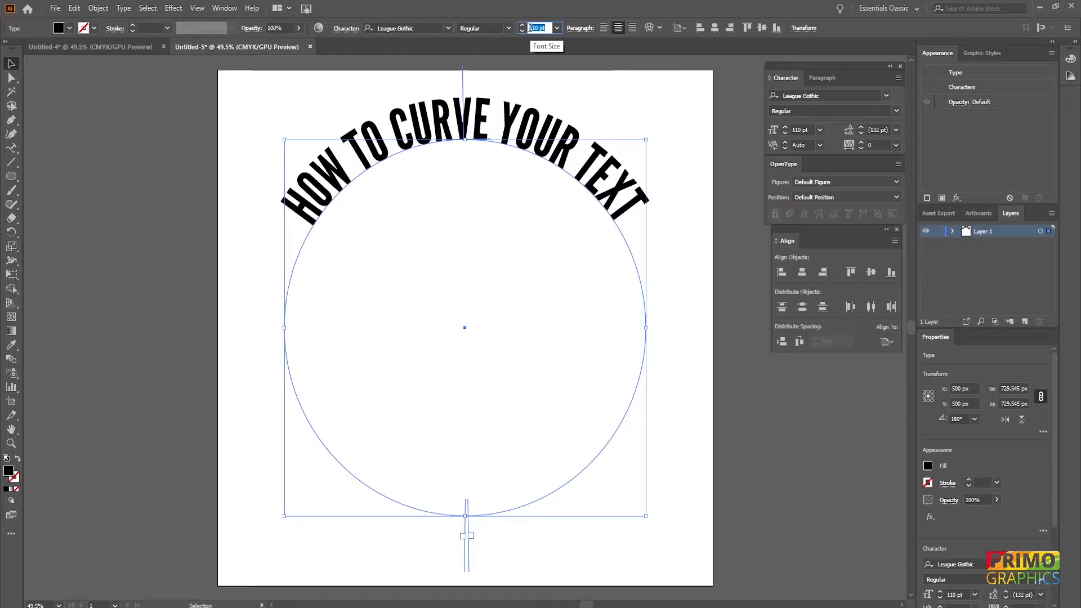
{"action": "left_click", "coordinate": [466, 241]}
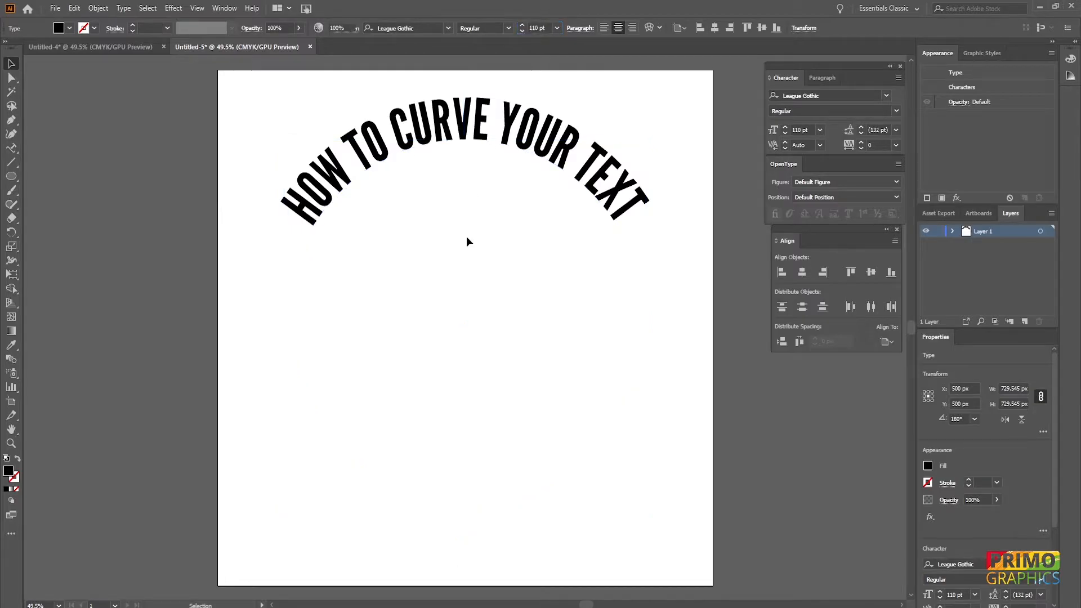
- Select the curved text and set its letter tracking to 40
{"action": "left_click", "coordinate": [485, 138]}
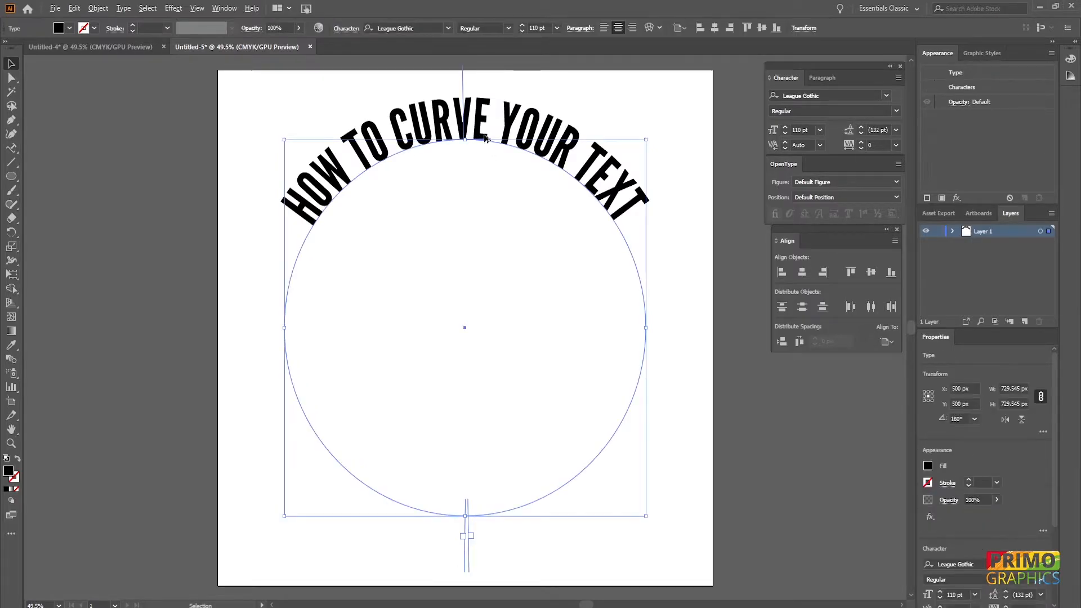
{"action": "key", "text": "alt+Right"}
{"action": "key", "text": "alt+Right"}
{"action": "key", "text": "alt+Right"}
{"action": "key", "text": "alt+Left"}
{"action": "key", "text": "alt+Left"}
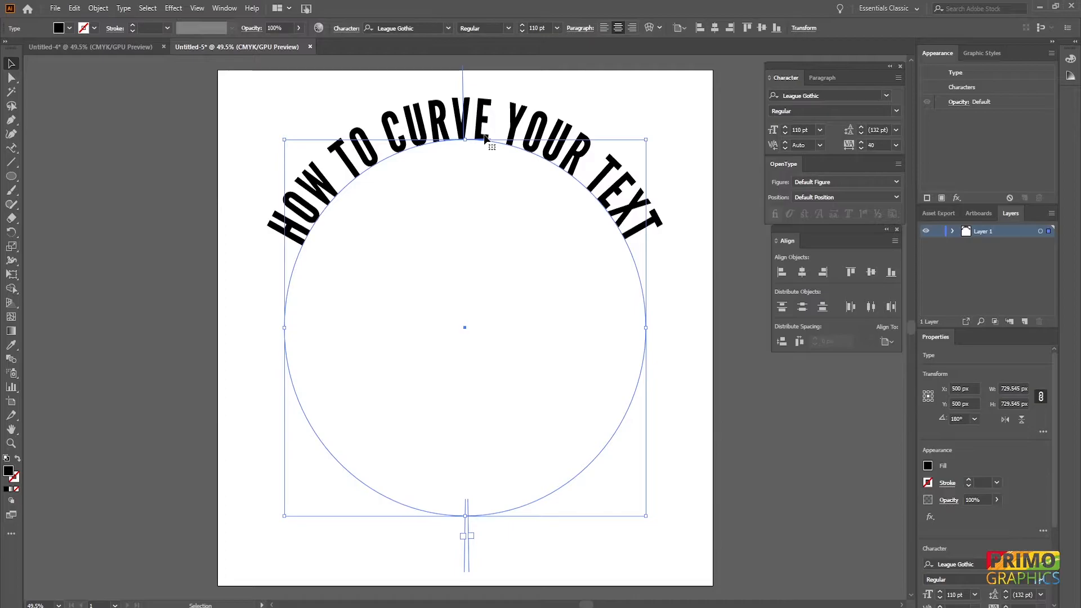
- Show the rulers and pull a horizontal guide down level with the ends of the curved text
{"action": "left_click", "coordinate": [83, 113]}
{"action": "key", "text": "ctrl"}
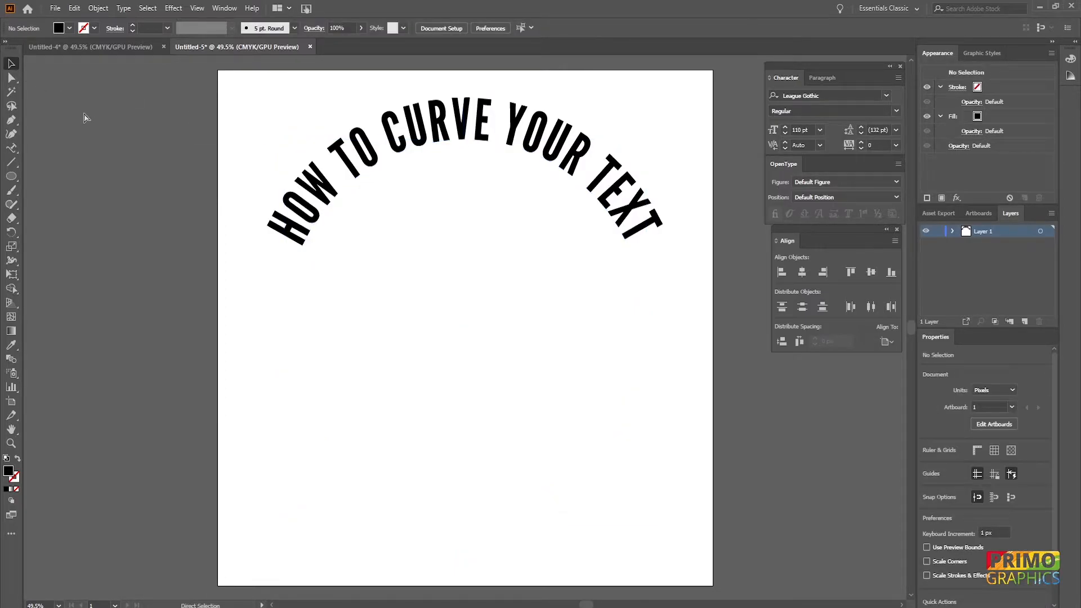
{"action": "key", "text": "ctrl+r"}
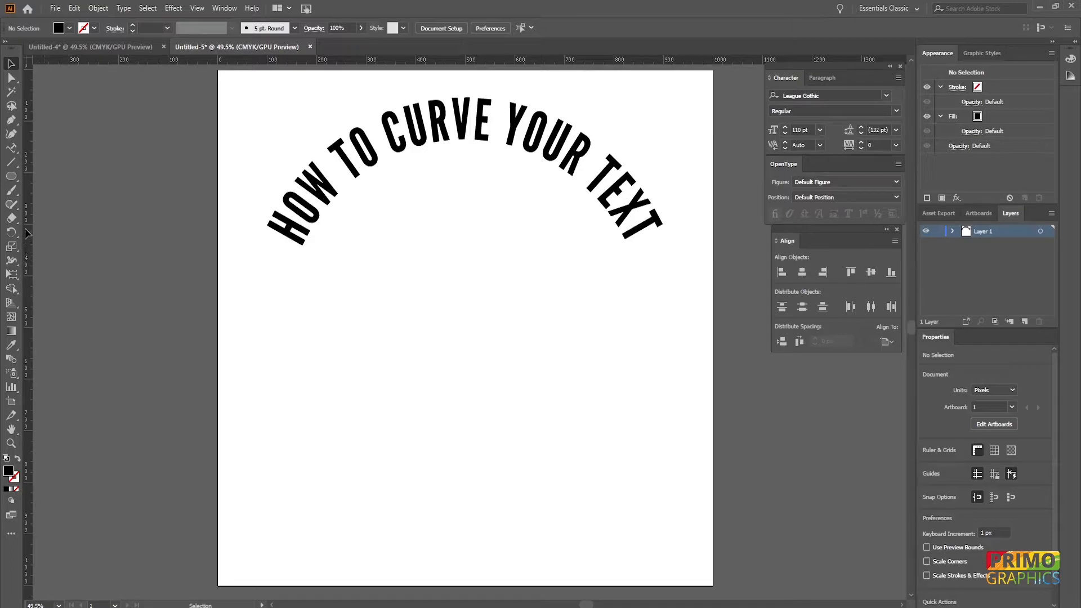
{"action": "left_click_drag", "start_coordinate": [25, 228], "coordinate": [28, 216]}
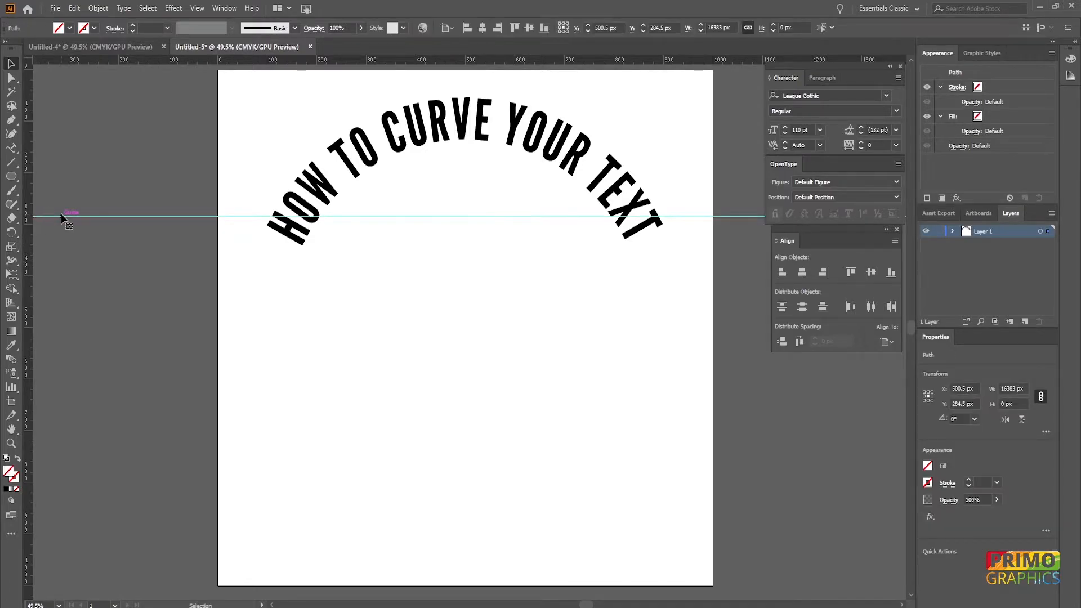
{"action": "key", "text": "a"}
{"action": "left_click_drag", "start_coordinate": [61, 216], "coordinate": [57, 242]}
- Rotate the text path slightly, to about 179°, so both text ends sit level on the guide
{"action": "left_click", "coordinate": [593, 191]}
{"action": "left_click_drag", "start_coordinate": [651, 136], "coordinate": [657, 134]}
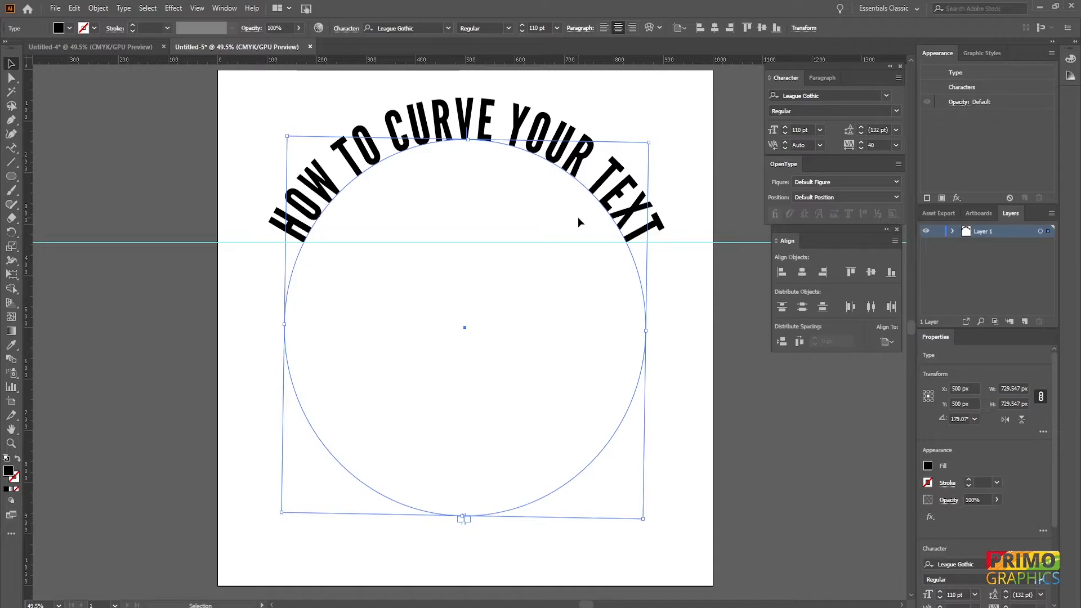
- Open the Type on a Path Options and preview the Flip option, leaving it unchecked
{"action": "left_click", "coordinate": [123, 8]}
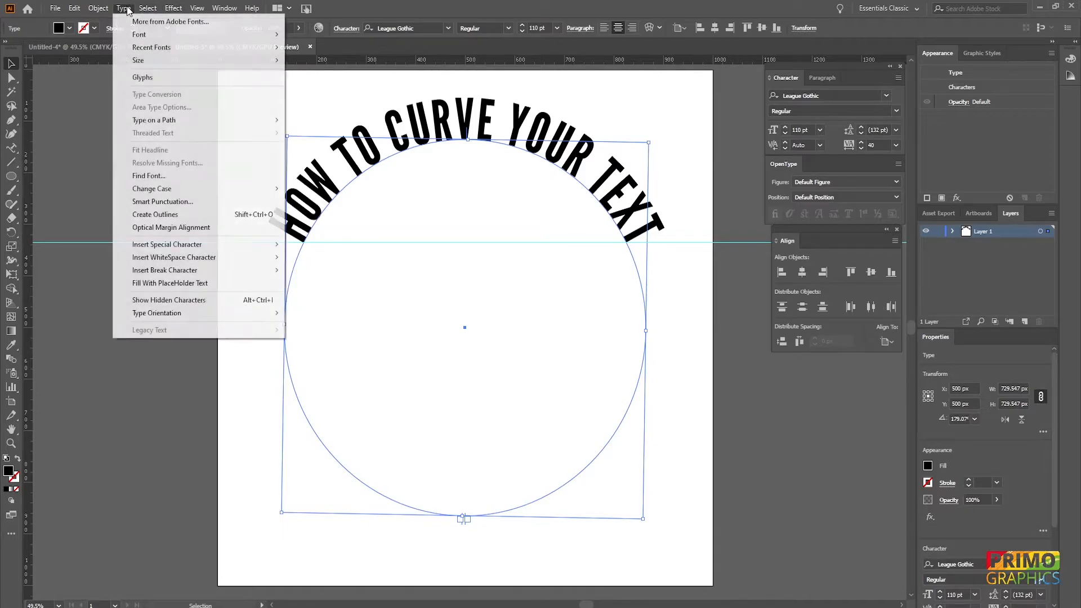
{"action": "mouse_move", "coordinate": [162, 120]}
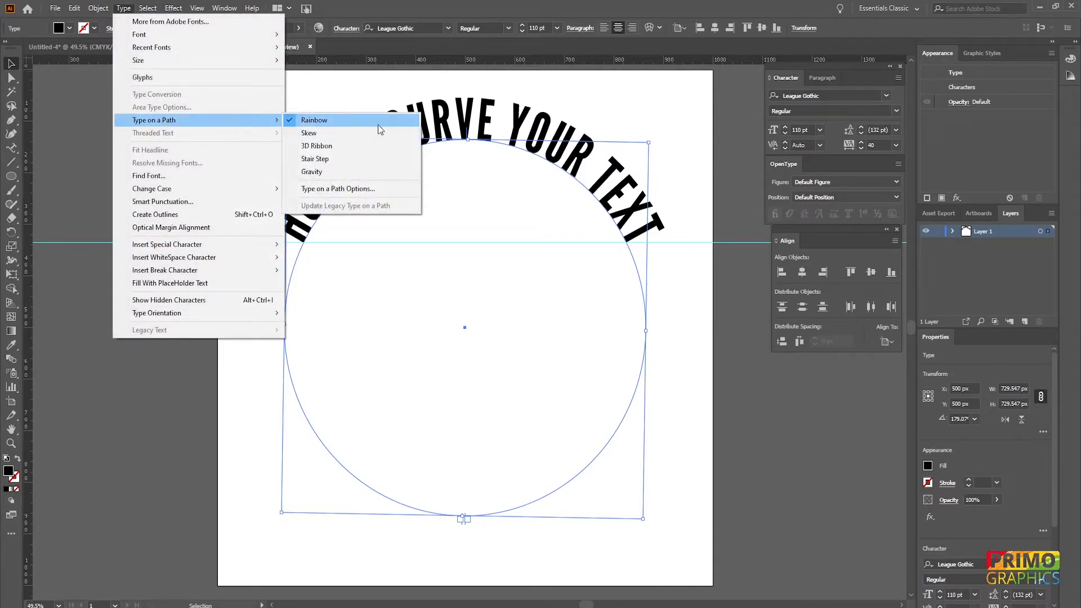
{"action": "left_click", "coordinate": [363, 190]}
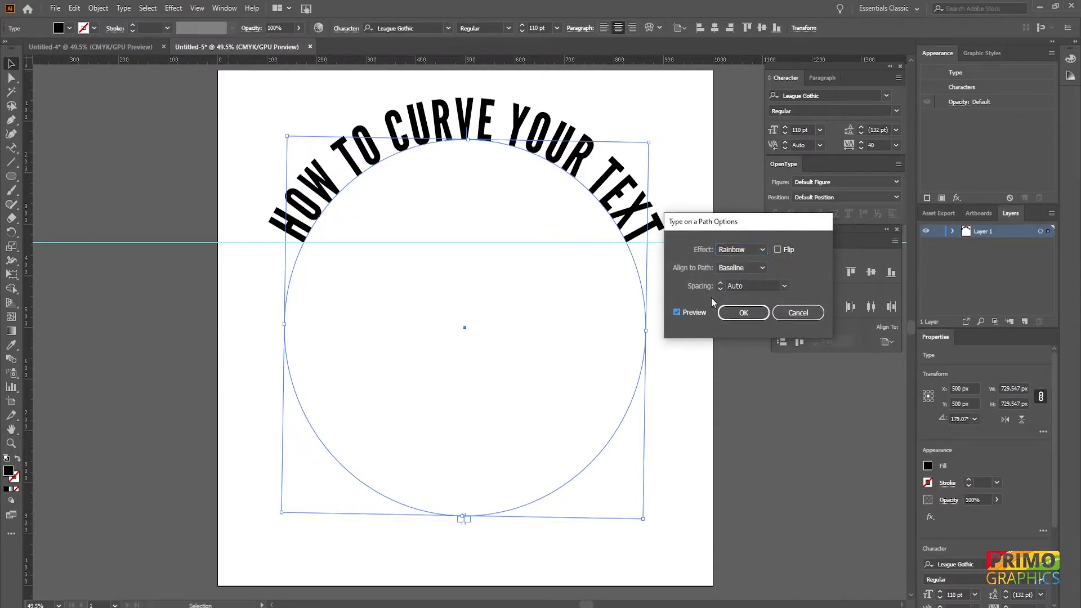
{"action": "left_click", "coordinate": [778, 249]}
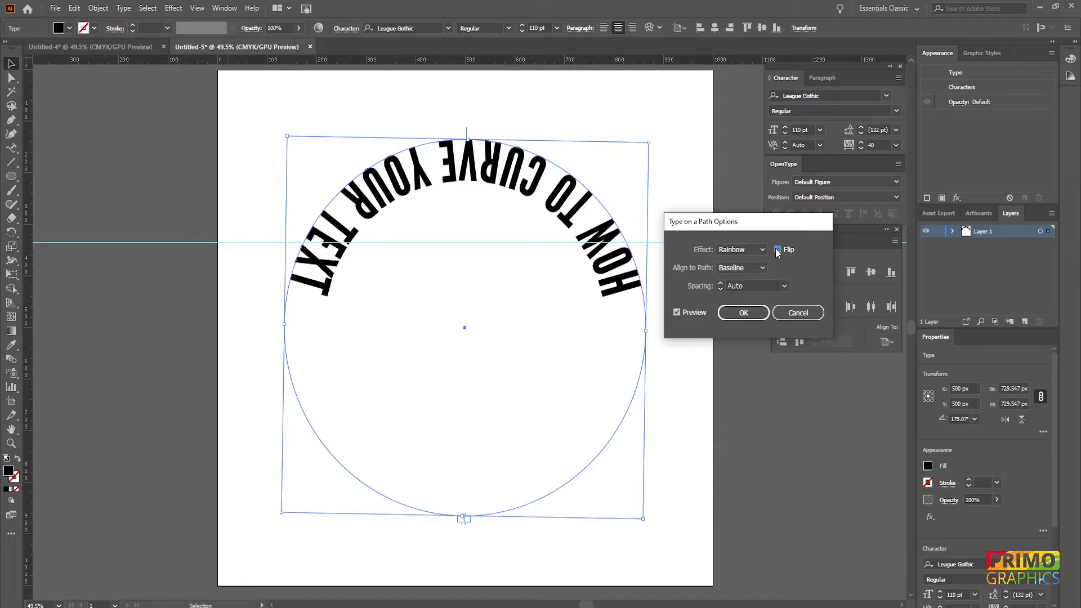
{"action": "left_click", "coordinate": [776, 249]}
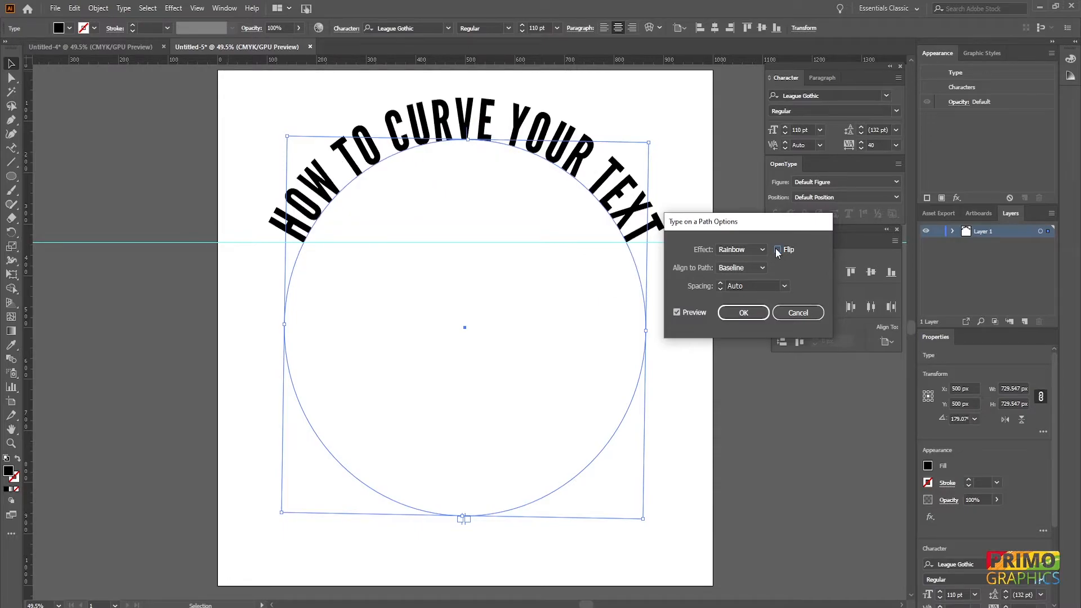
- Set the text's Align to Path option to Center after previewing Ascender and Descender
{"action": "left_click", "coordinate": [751, 267]}
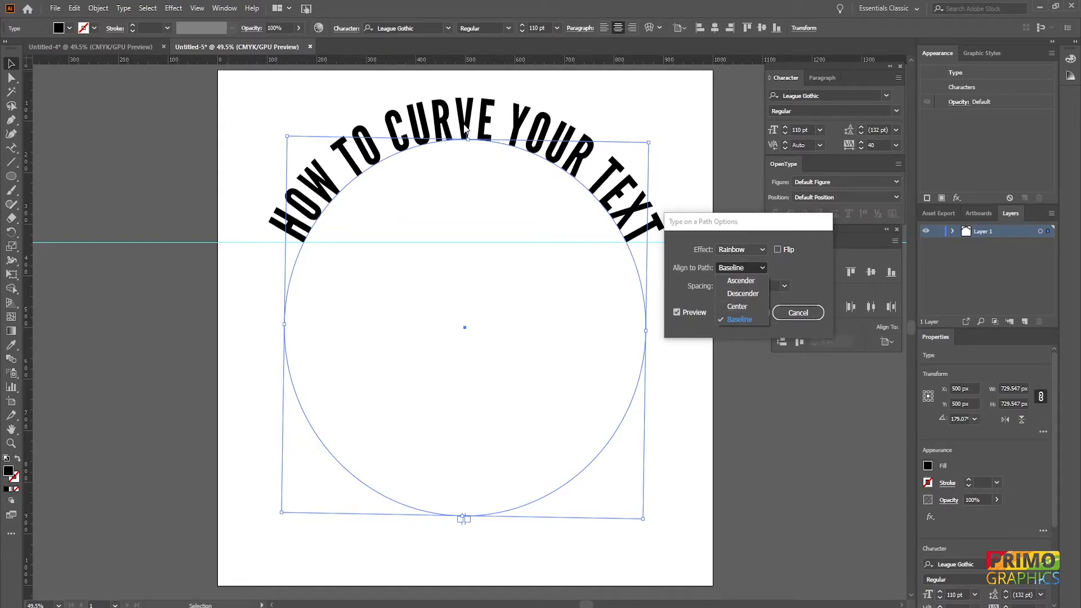
{"action": "left_click", "coordinate": [745, 281]}
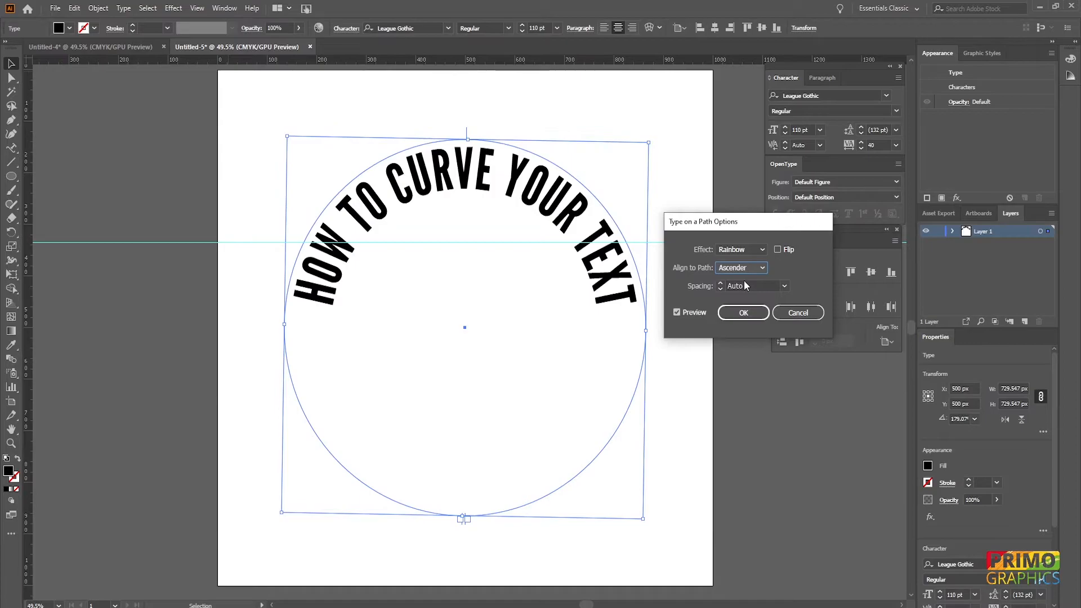
{"action": "left_click", "coordinate": [748, 269]}
{"action": "left_click", "coordinate": [741, 294]}
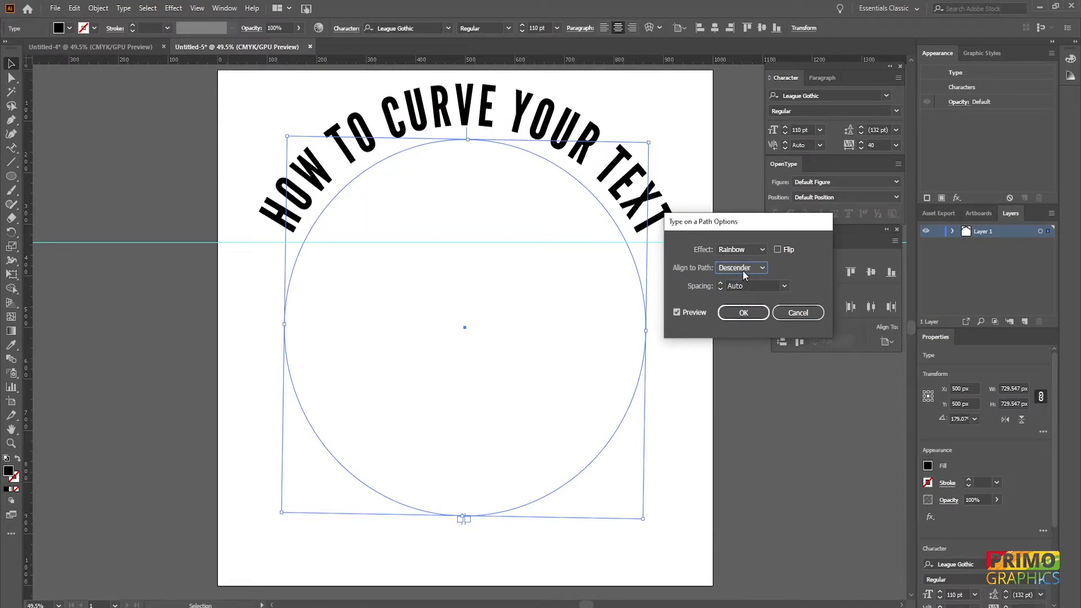
{"action": "left_click", "coordinate": [742, 269]}
{"action": "left_click", "coordinate": [731, 306]}
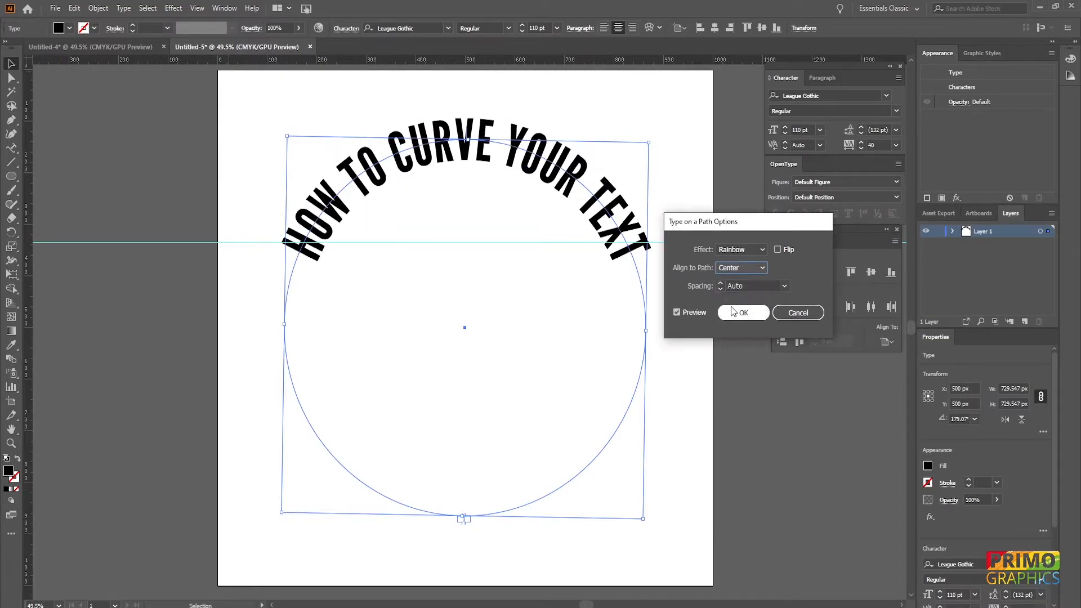
- Preview the Flip option, leave it unchecked, and confirm the Type on a Path Options
{"action": "left_click", "coordinate": [778, 249]}
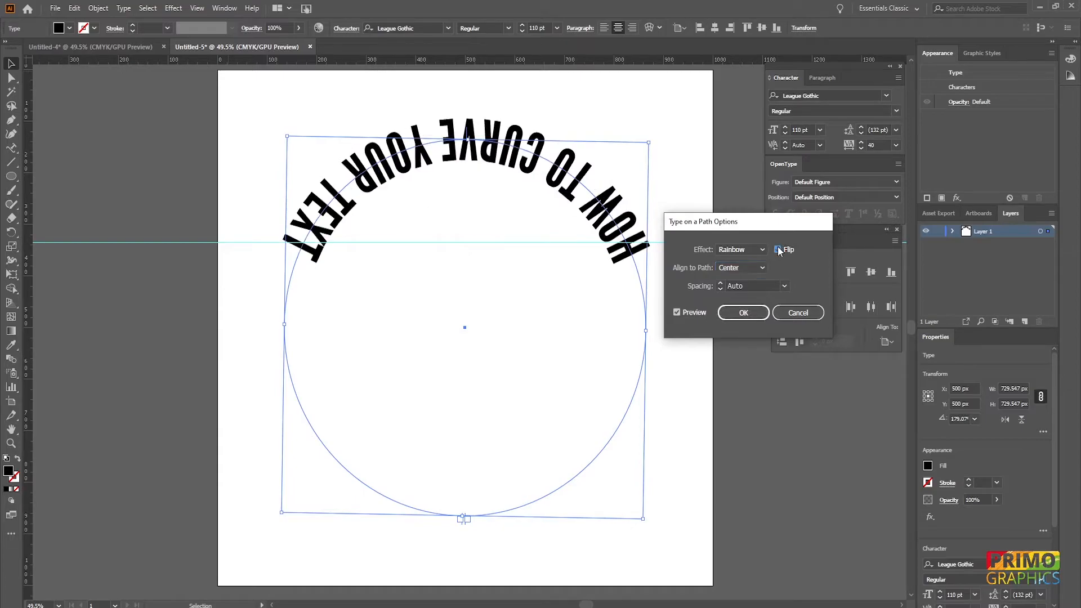
{"action": "left_click", "coordinate": [778, 249]}
{"action": "left_click", "coordinate": [778, 249]}
{"action": "left_click", "coordinate": [778, 249]}
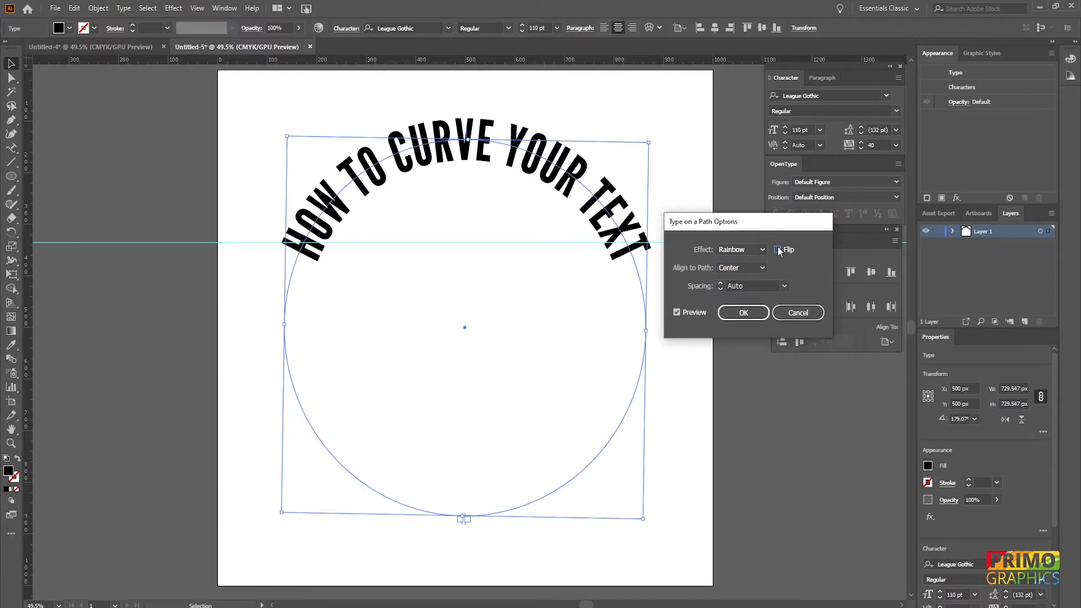
{"action": "left_click", "coordinate": [740, 310]}
- Duplicate the curved text by moving a copy's path bracket to the bottom of the circle
{"action": "left_click", "coordinate": [718, 167]}
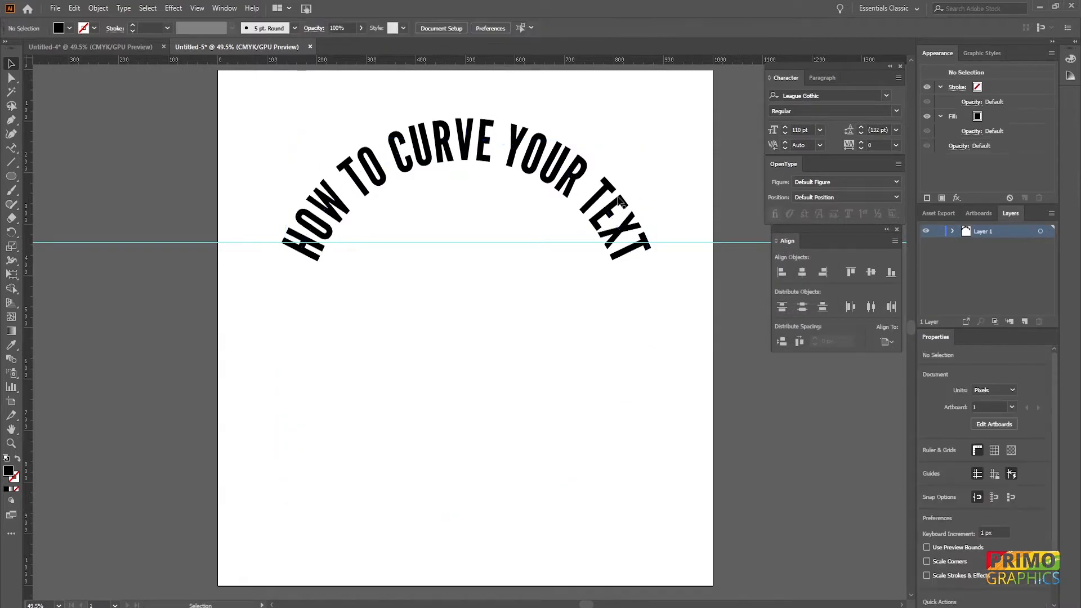
{"action": "left_click", "coordinate": [611, 209]}
{"action": "key", "text": "a"}
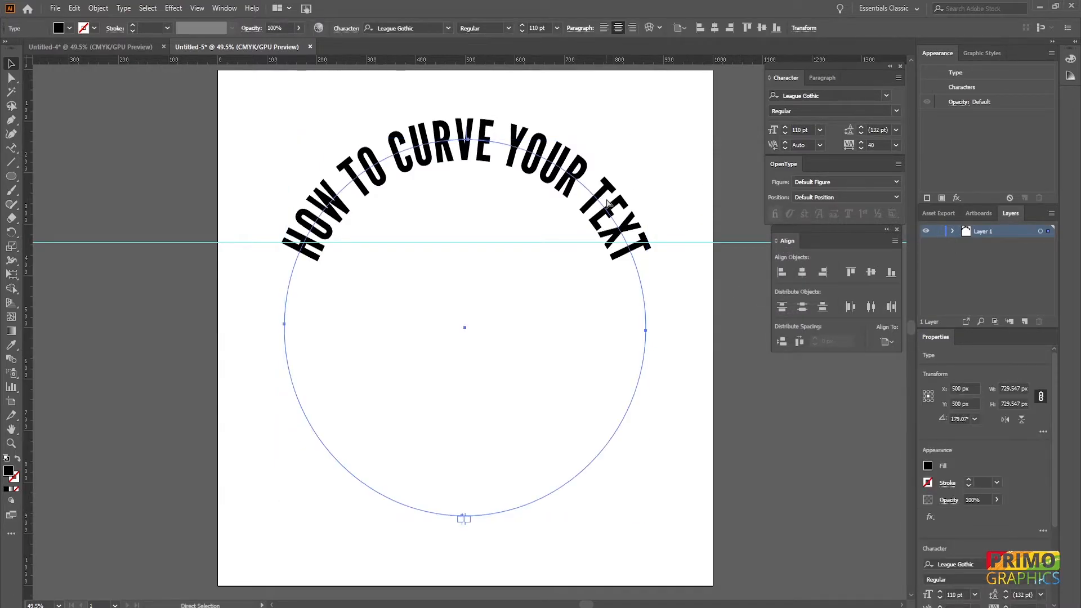
{"action": "key", "text": "v"}
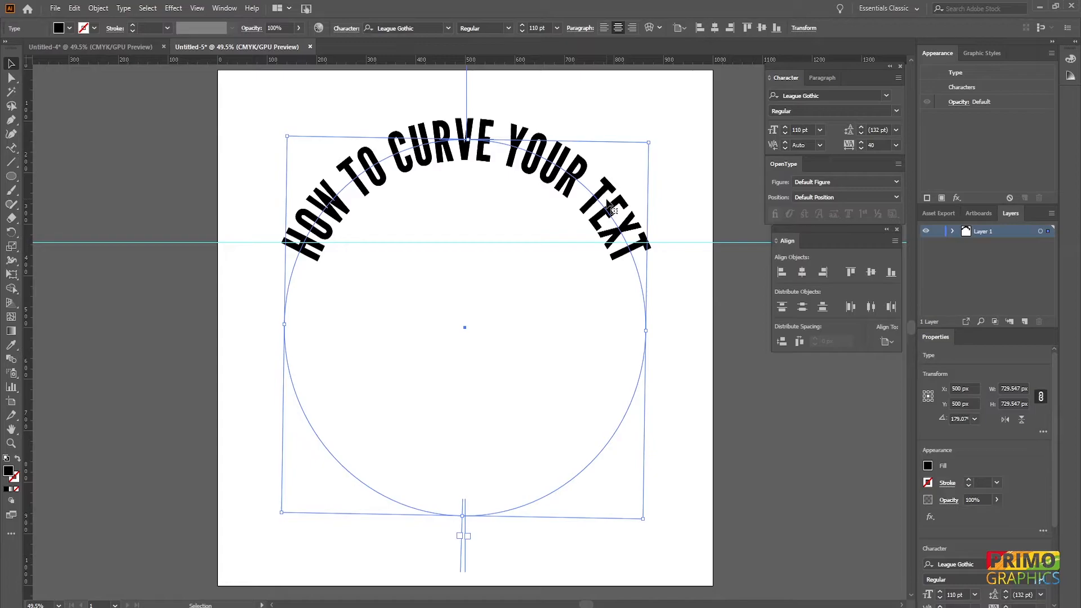
{"action": "left_click_drag", "start_coordinate": [651, 135], "coordinate": [320, 484]}
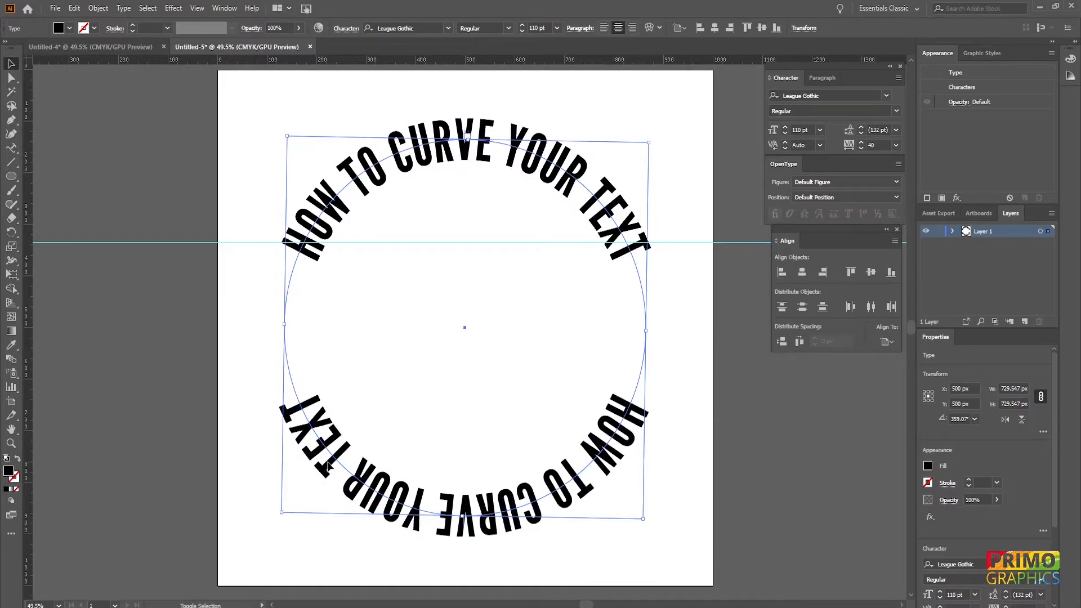
- Replace the bottom copy's text with "AROUND A CIRCLE"
{"action": "double_click", "coordinate": [632, 409]}
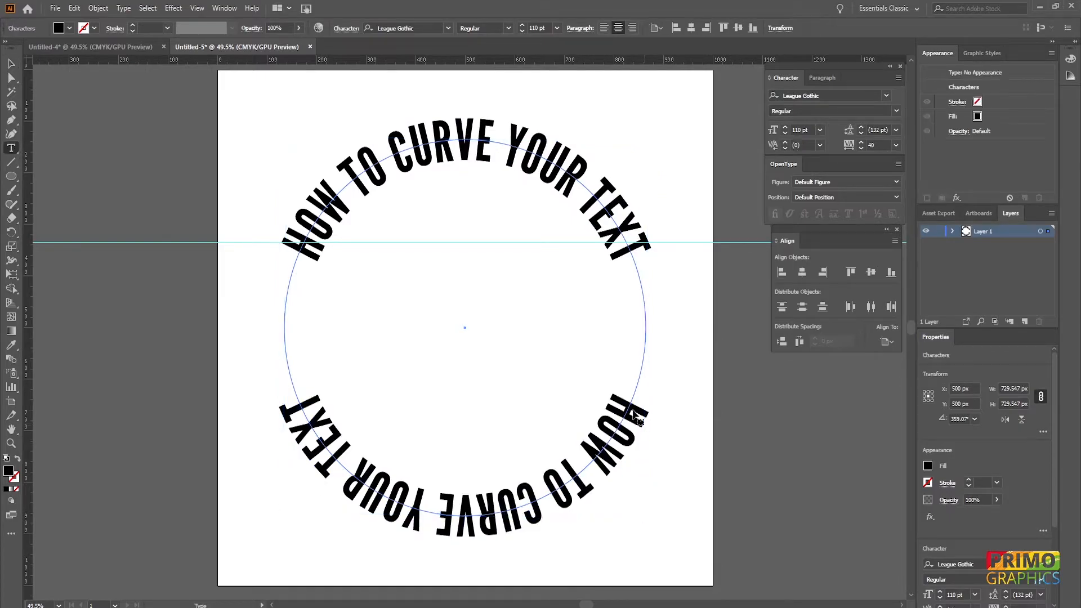
{"action": "key", "text": "ctrl+a"}
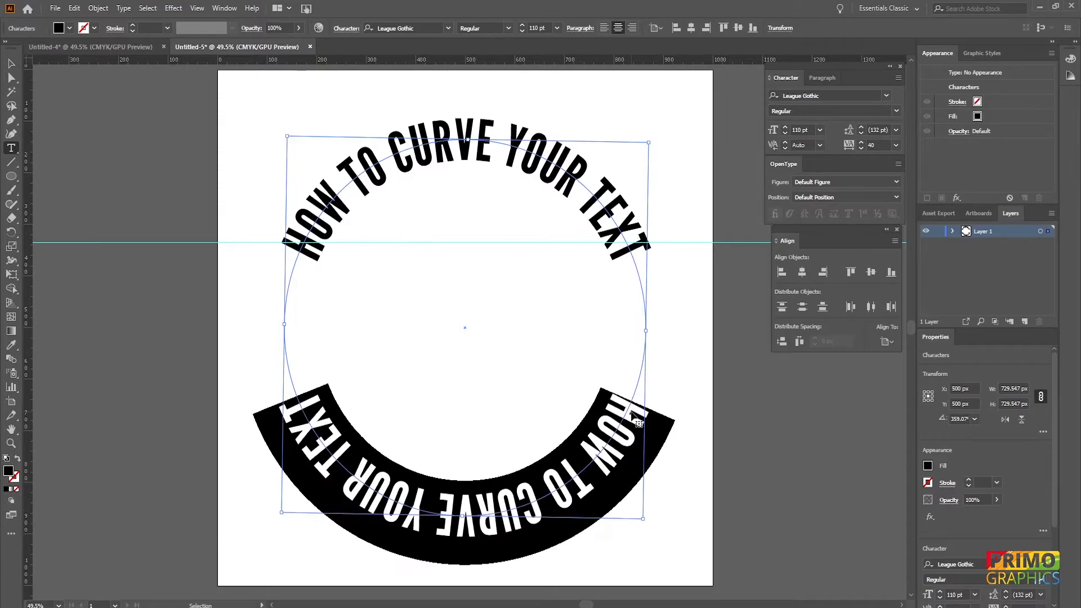
{"action": "type", "text": "AROU"}
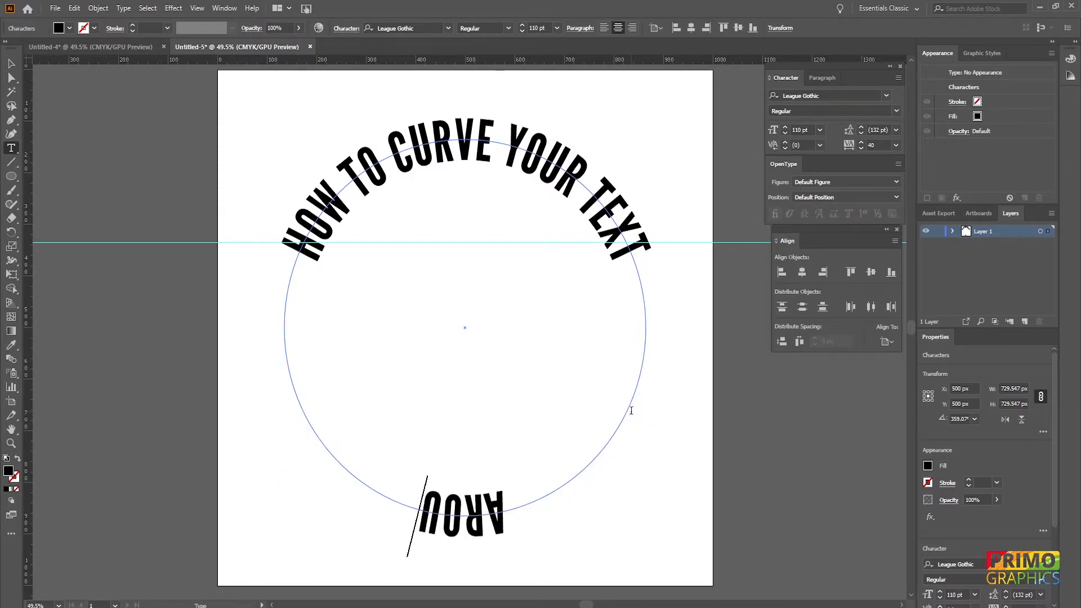
{"action": "type", "text": "ND A CIRCLE"}
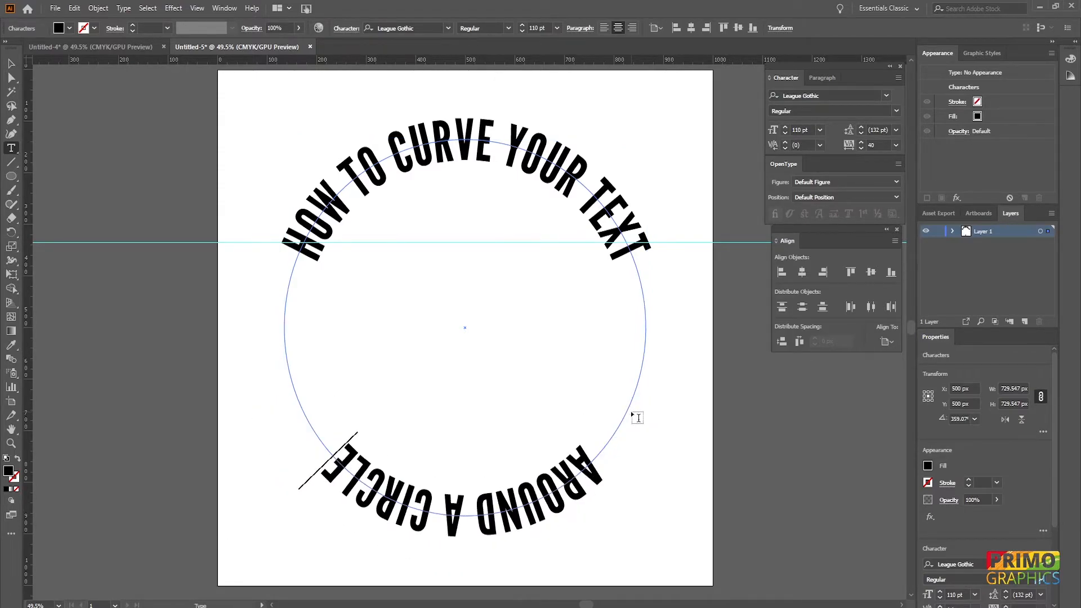
- Increase the bottom text's font size to 131 pt and its tracking to 80
{"action": "left_click", "coordinate": [10, 68]}
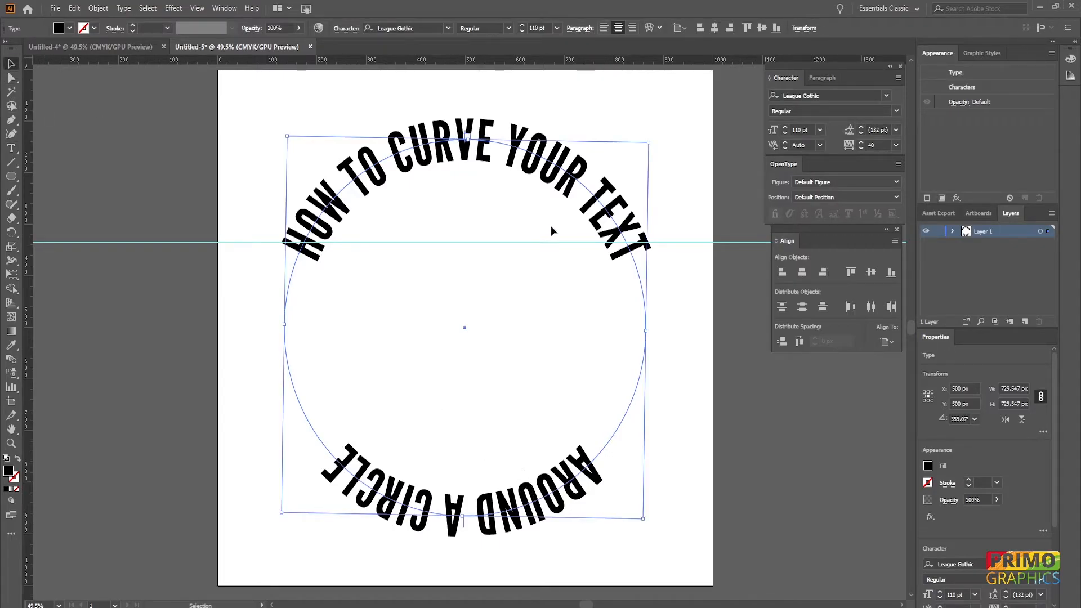
{"action": "scroll", "coordinate": [532, 28], "scroll_direction": "up", "scroll_amount": 20}
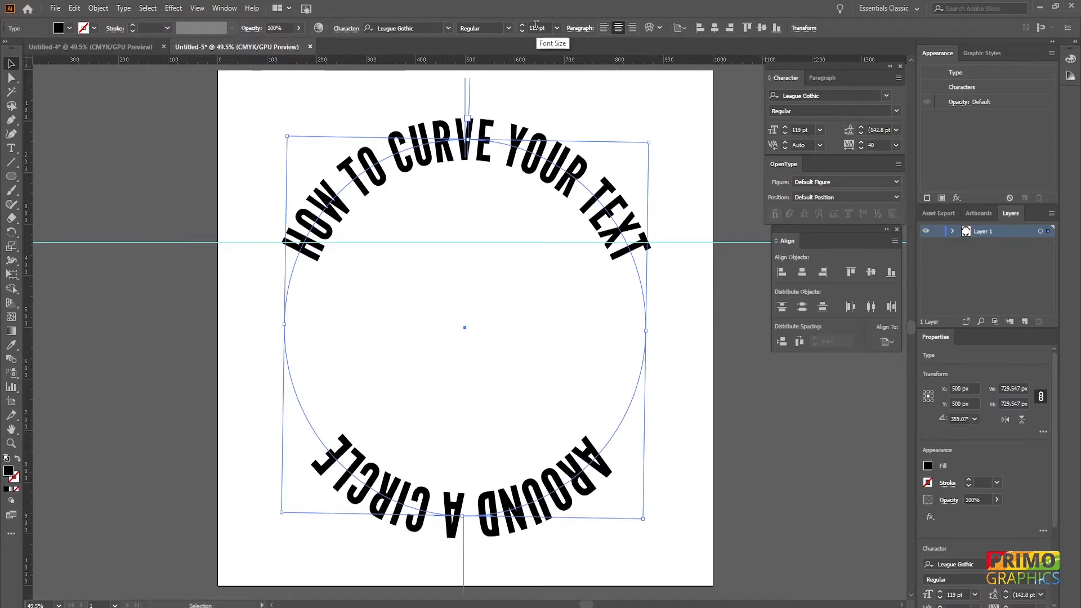
{"action": "scroll", "coordinate": [536, 25], "scroll_direction": "down", "scroll_amount": 2}
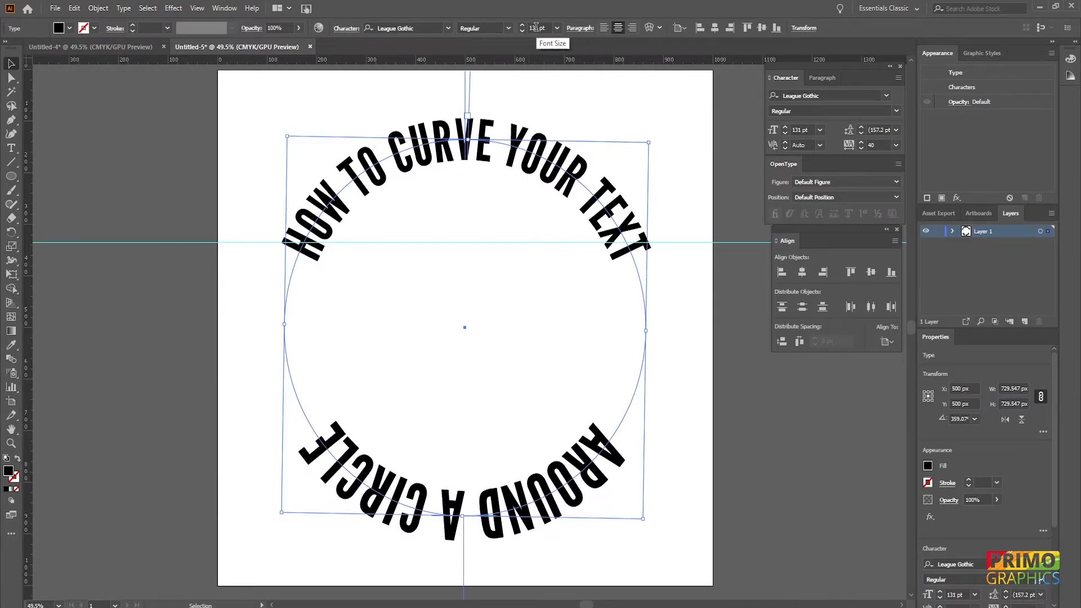
{"action": "key", "text": "alt+Right"}
{"action": "key", "text": "alt+Right"}
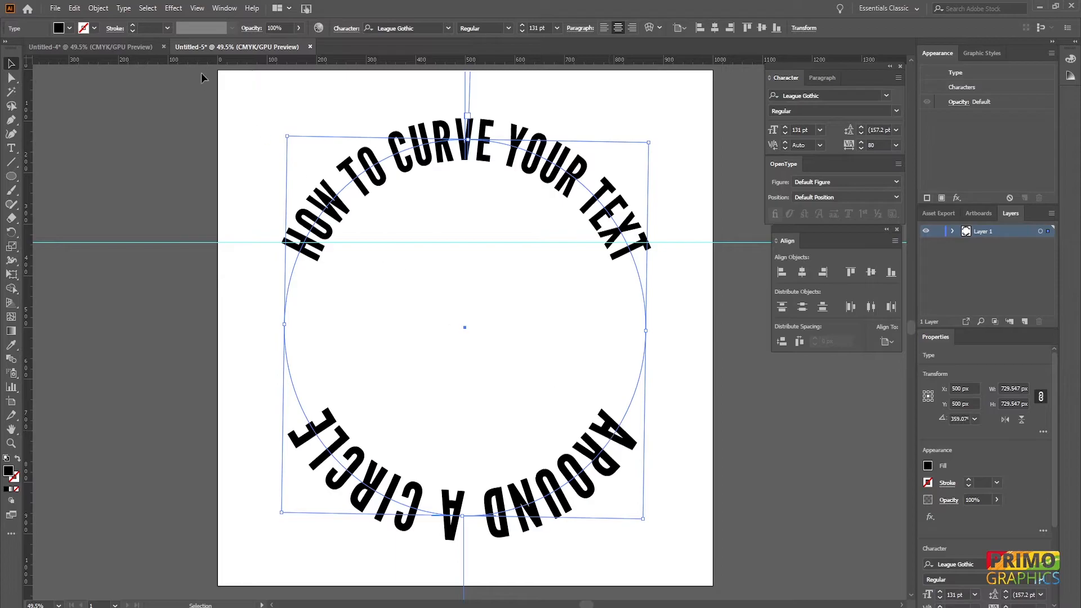
- Turn on Flip in the bottom text's Type on a Path Options so it reads upright
{"action": "left_click", "coordinate": [130, 8]}
{"action": "mouse_move", "coordinate": [169, 120]}
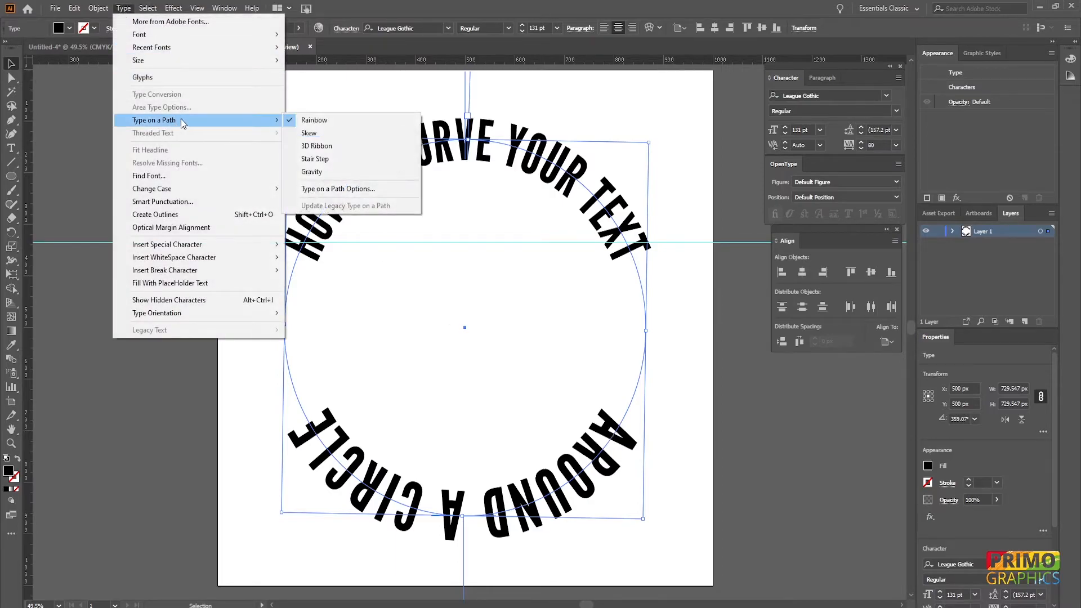
{"action": "left_click", "coordinate": [341, 189]}
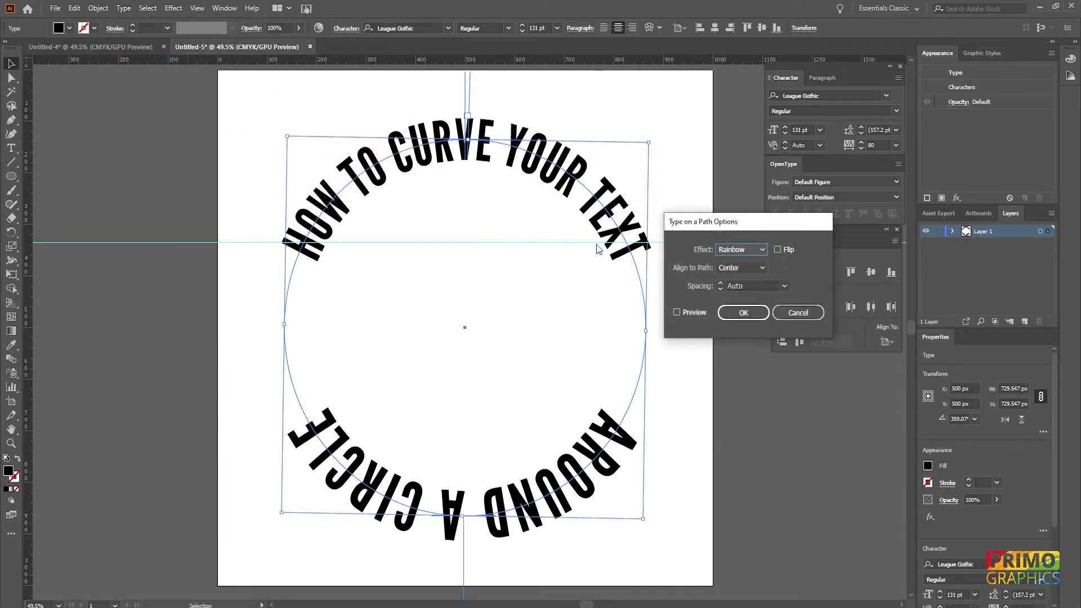
{"action": "left_click", "coordinate": [677, 312]}
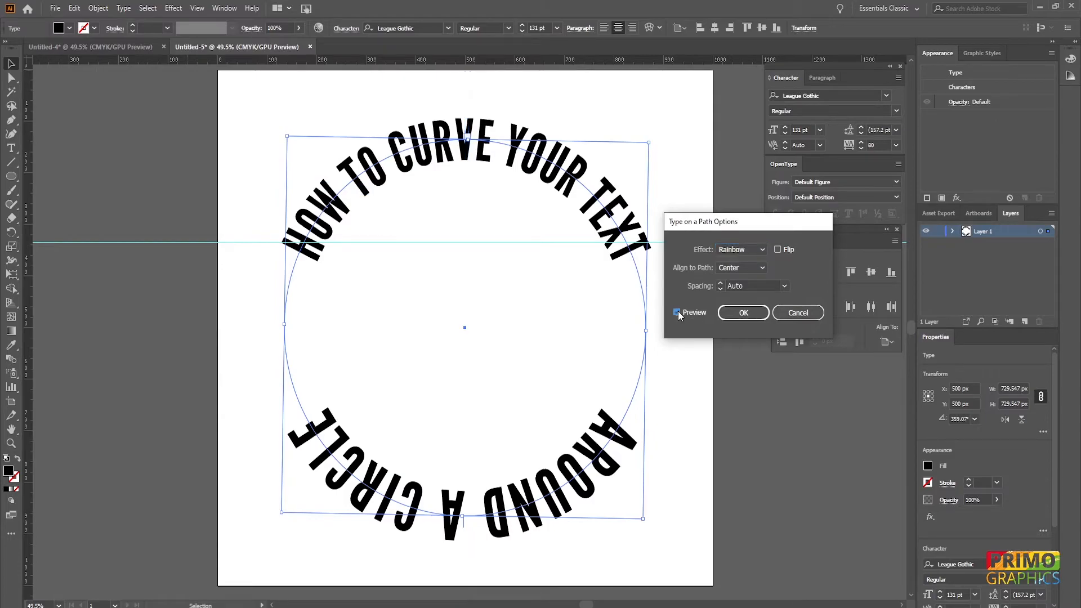
{"action": "left_click", "coordinate": [776, 250]}
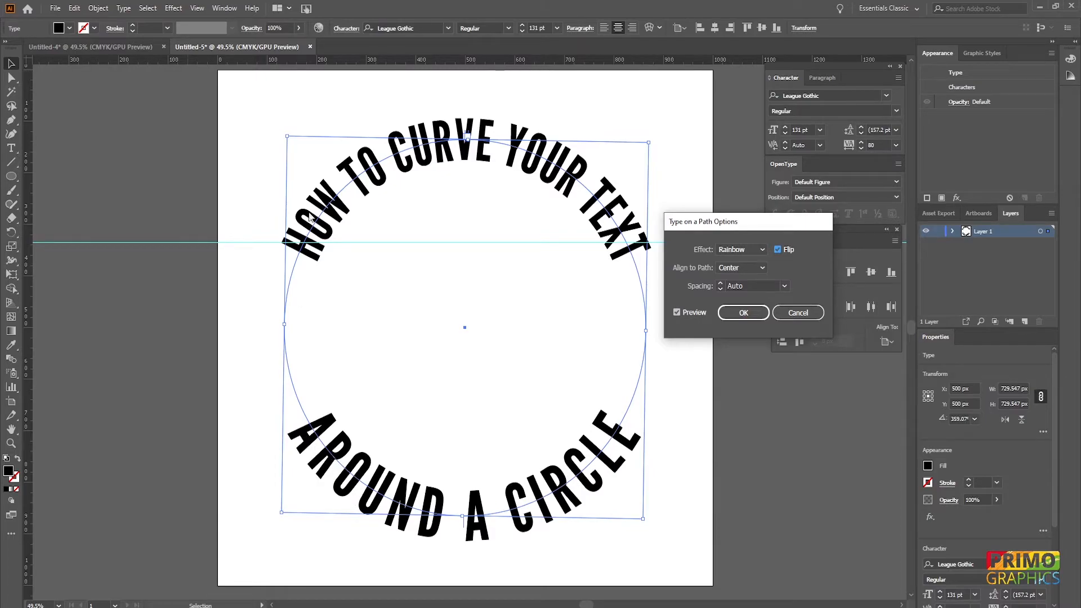
{"action": "left_click", "coordinate": [744, 313]}
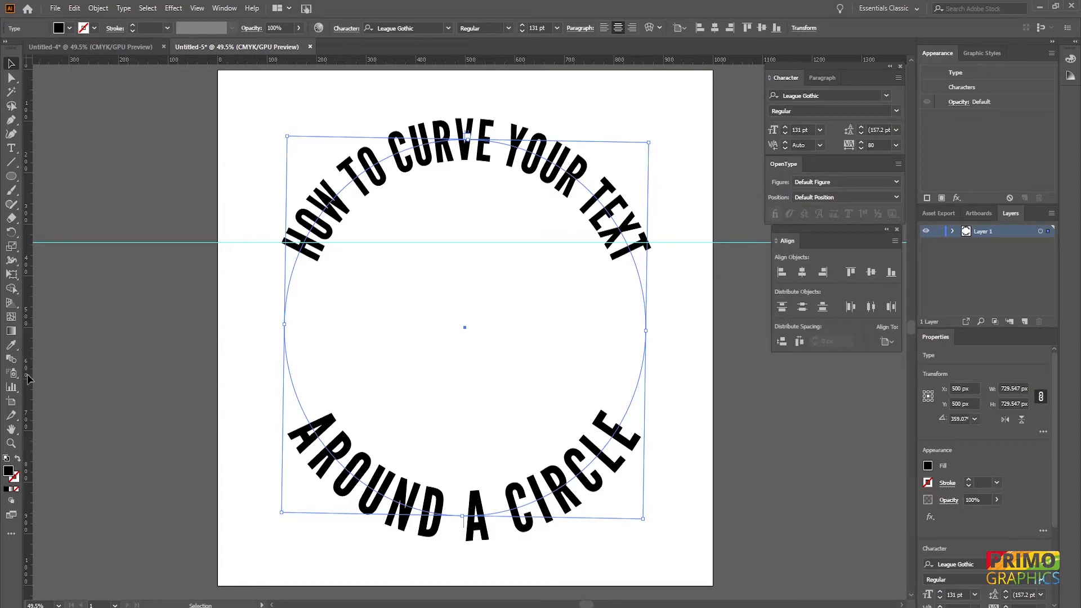
- Pull a second horizontal guide level with the ends of the bottom text
{"action": "left_click_drag", "start_coordinate": [30, 376], "coordinate": [72, 415]}
{"action": "left_click", "coordinate": [62, 373]}
{"action": "left_click", "coordinate": [632, 445]}
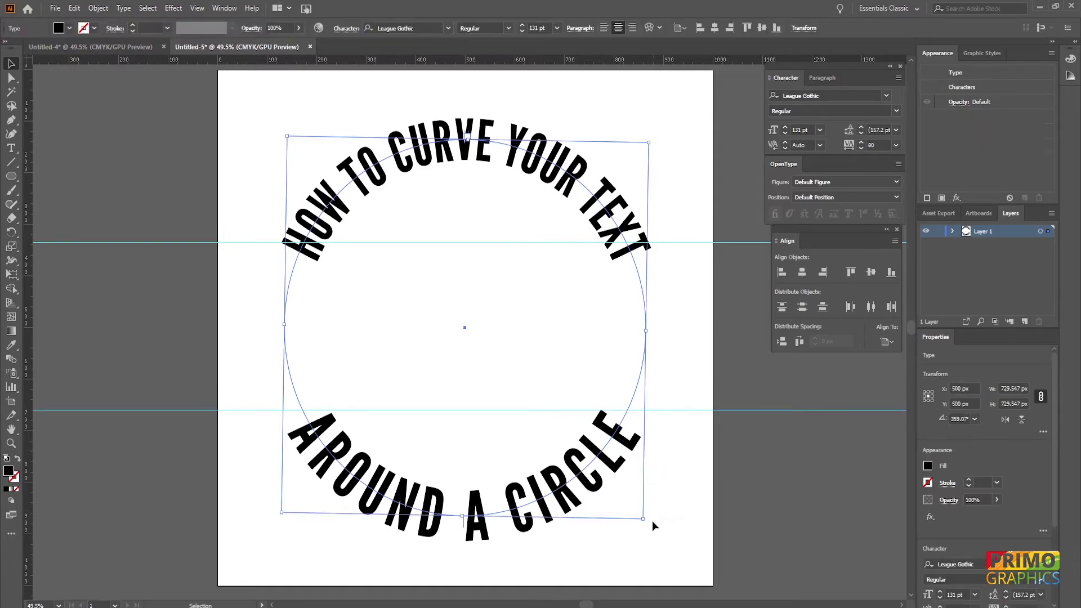
{"action": "left_click_drag", "start_coordinate": [643, 518], "coordinate": [646, 530]}
- Delete the bottom "AROUND A CIRCLE" text
{"action": "left_click", "coordinate": [771, 484]}
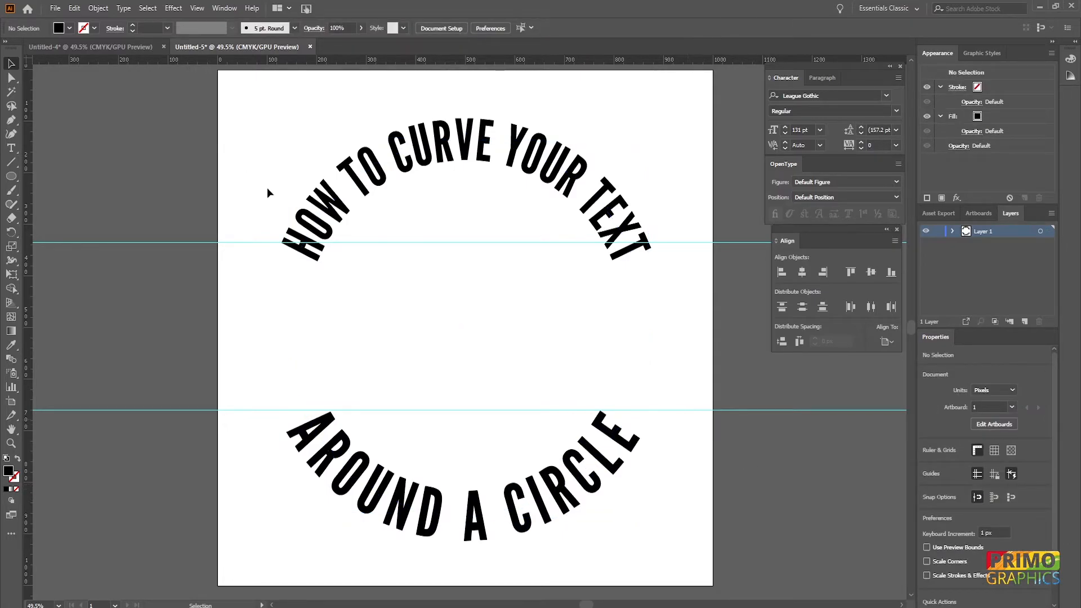
{"action": "left_click", "coordinate": [279, 201]}
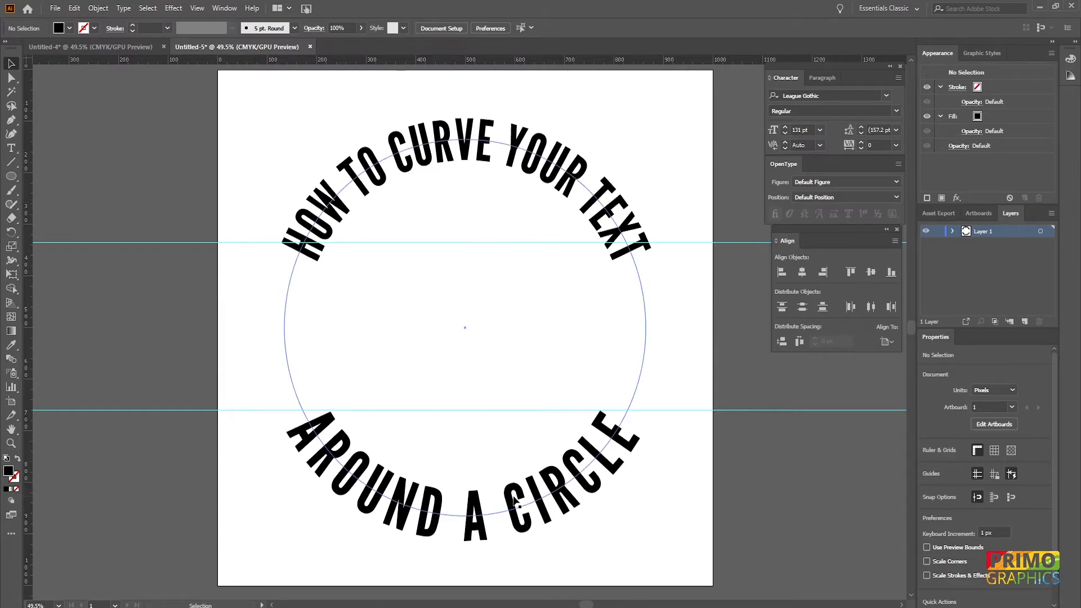
{"action": "key", "text": "Delete"}
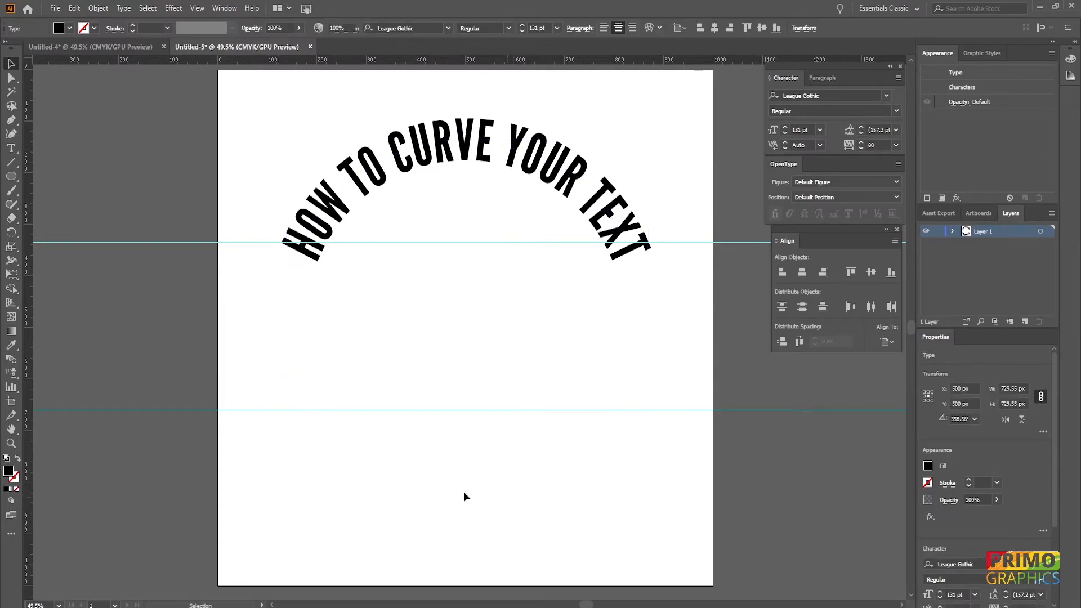
- Release the lower guide and delete it
{"action": "right_click", "coordinate": [94, 410]}
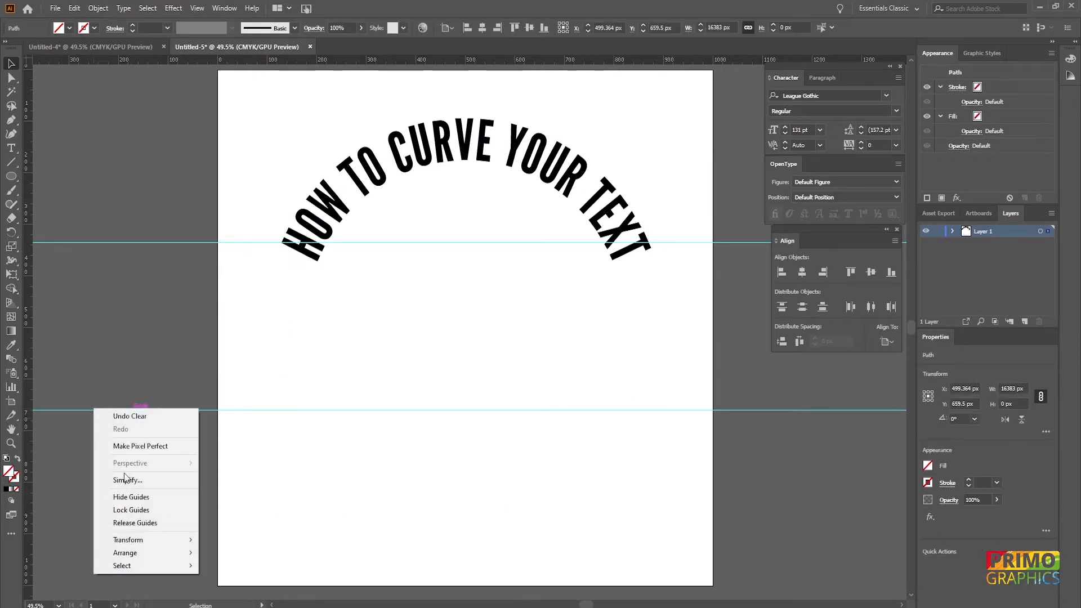
{"action": "left_click", "coordinate": [128, 523]}
{"action": "key", "text": "Delete"}
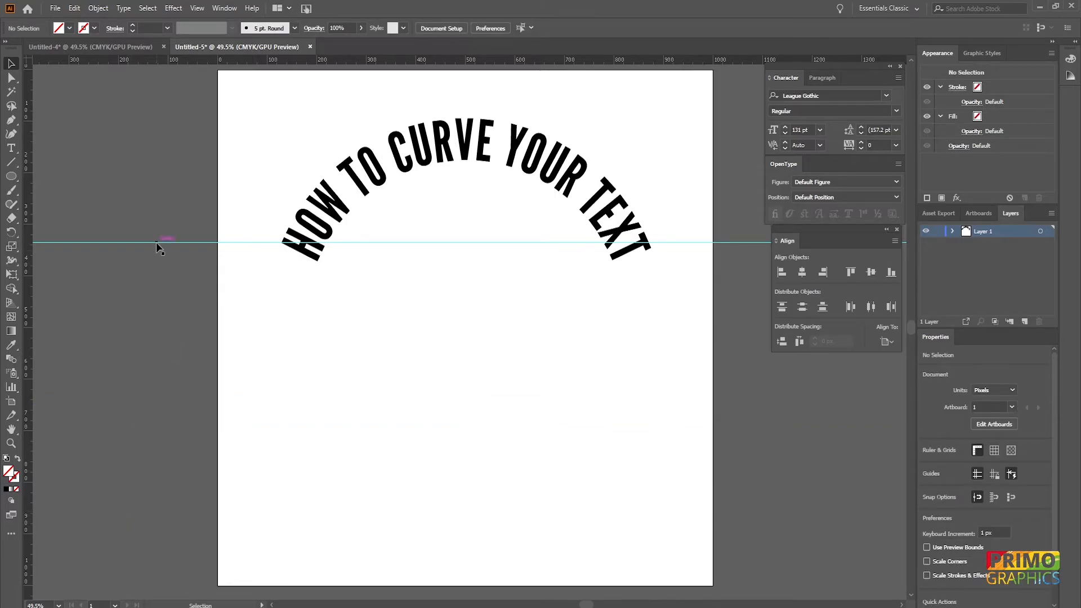
- Move the remaining horizontal guide slightly lower
{"action": "left_click_drag", "start_coordinate": [157, 243], "coordinate": [155, 259]}
- Set the curved text's Align to Path option to Descender in the Type on a Path Options
{"action": "left_click", "coordinate": [439, 181]}
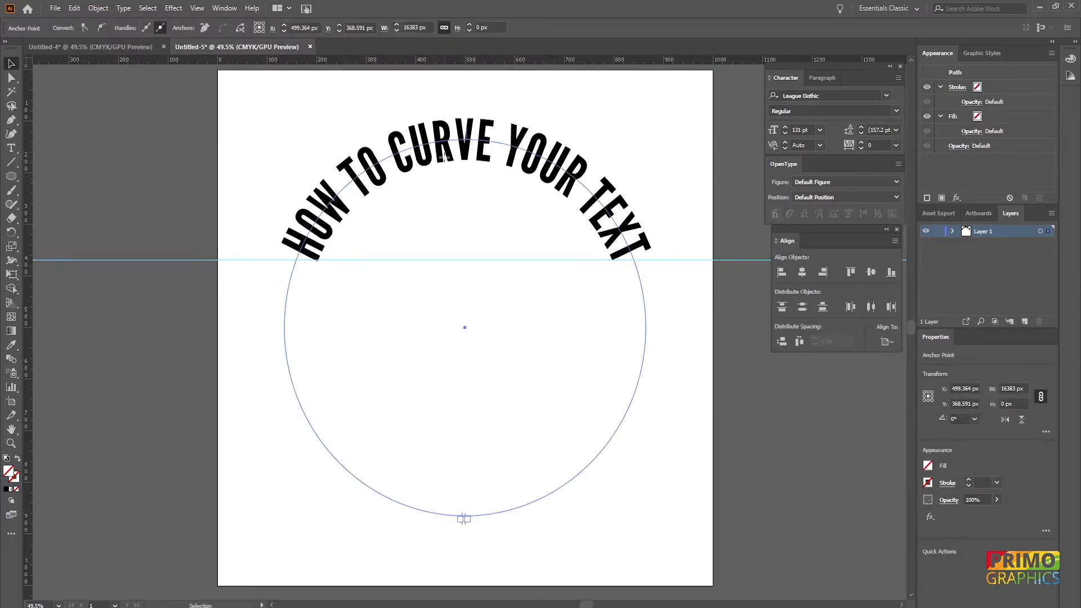
{"action": "left_click", "coordinate": [123, 8]}
{"action": "mouse_move", "coordinate": [149, 122]}
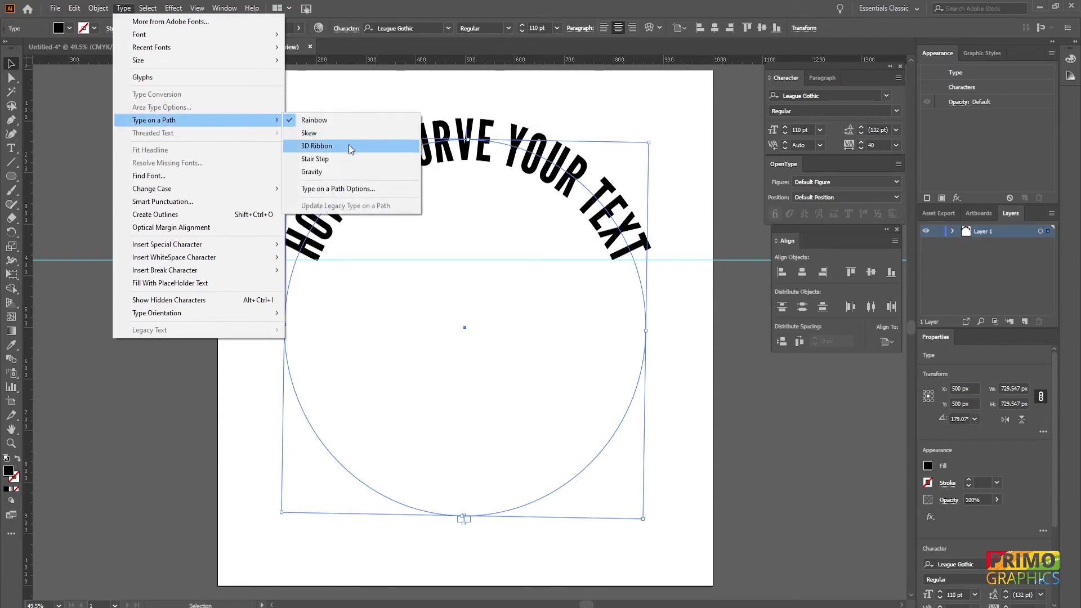
{"action": "left_click", "coordinate": [324, 189]}
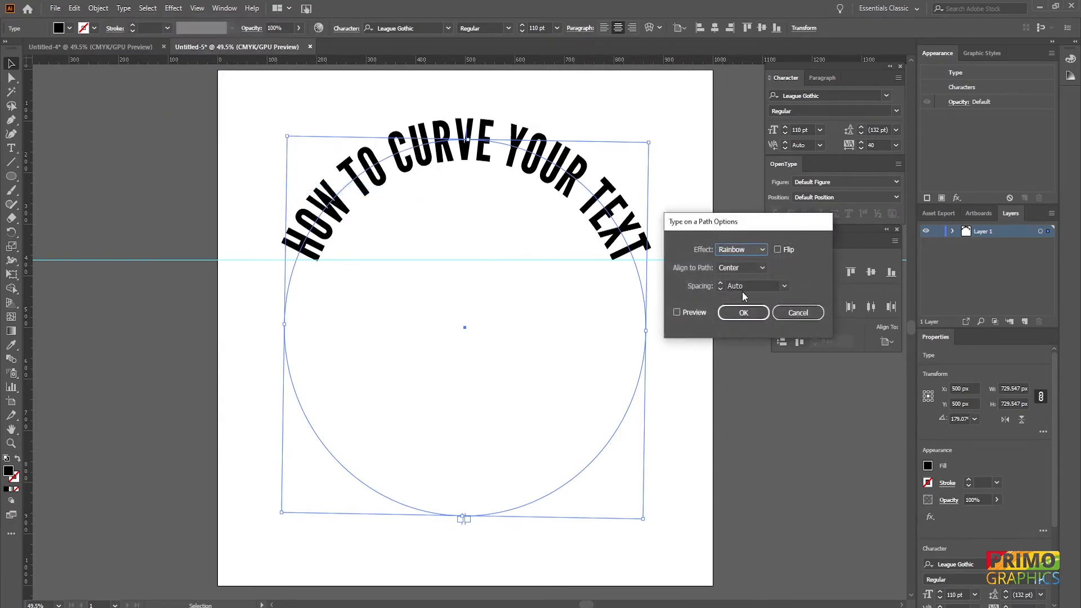
{"action": "left_click", "coordinate": [677, 313]}
{"action": "left_click", "coordinate": [738, 268]}
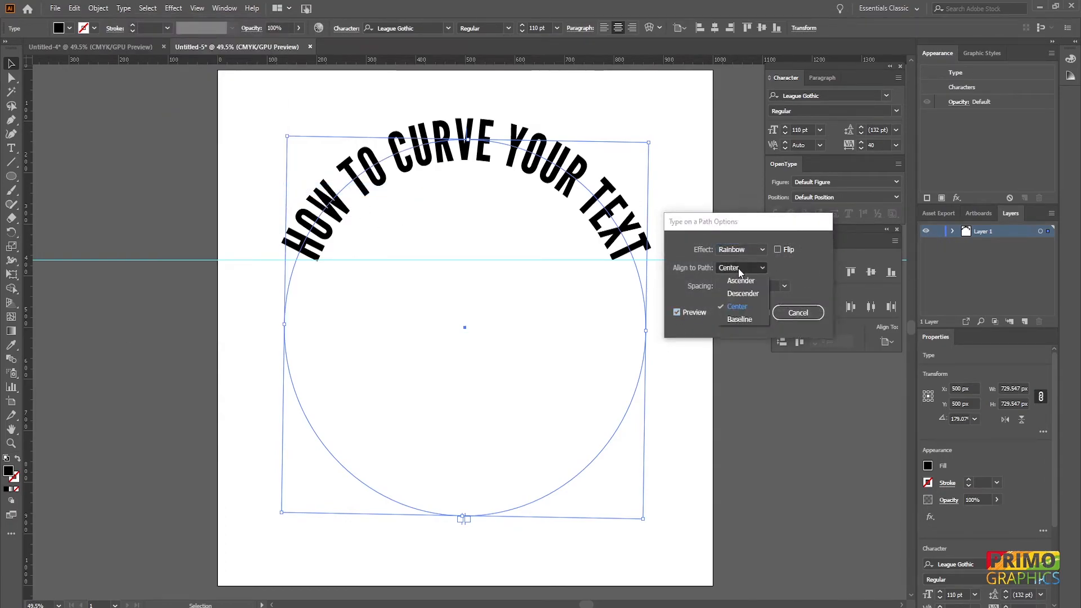
{"action": "left_click", "coordinate": [742, 294]}
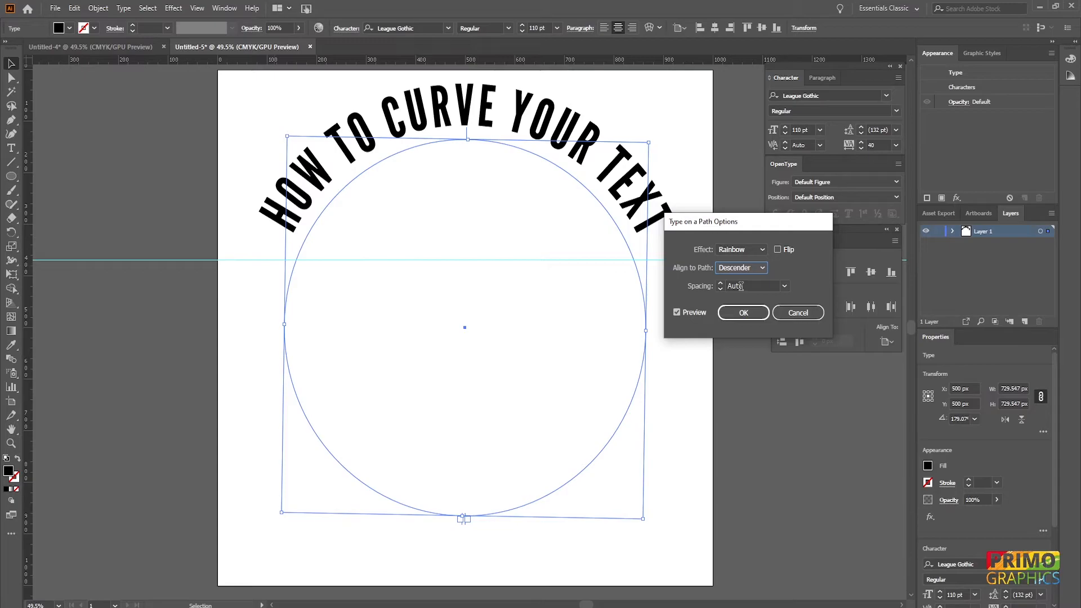
{"action": "left_click", "coordinate": [743, 313]}
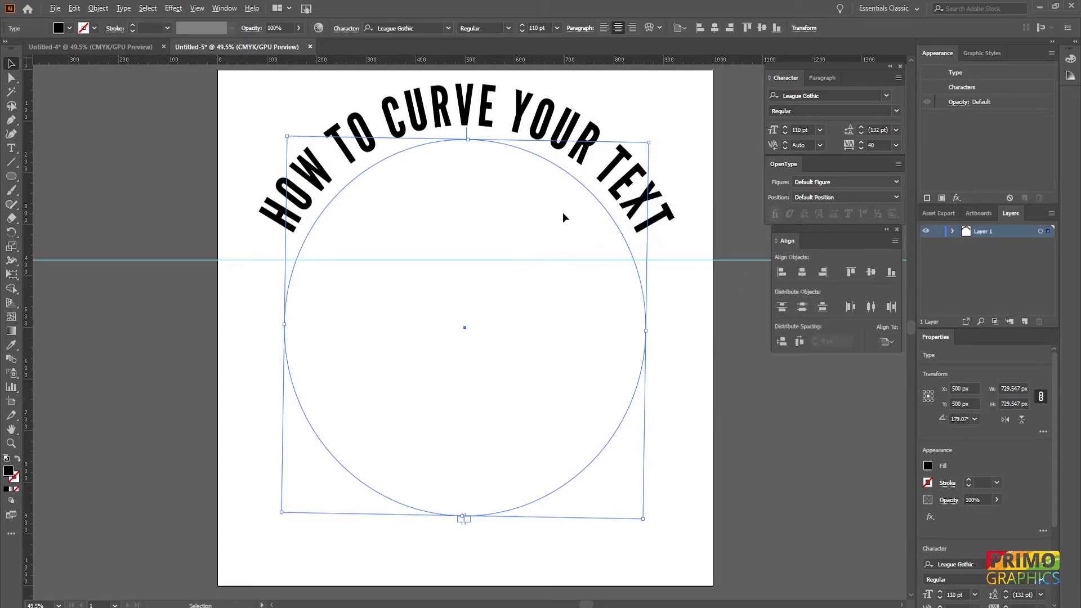
- Tighten the curved text's tracking to 20
{"action": "key", "text": "alt+Left"}
{"action": "key", "text": "alt+Left"}
{"action": "key", "text": "alt+Right"}
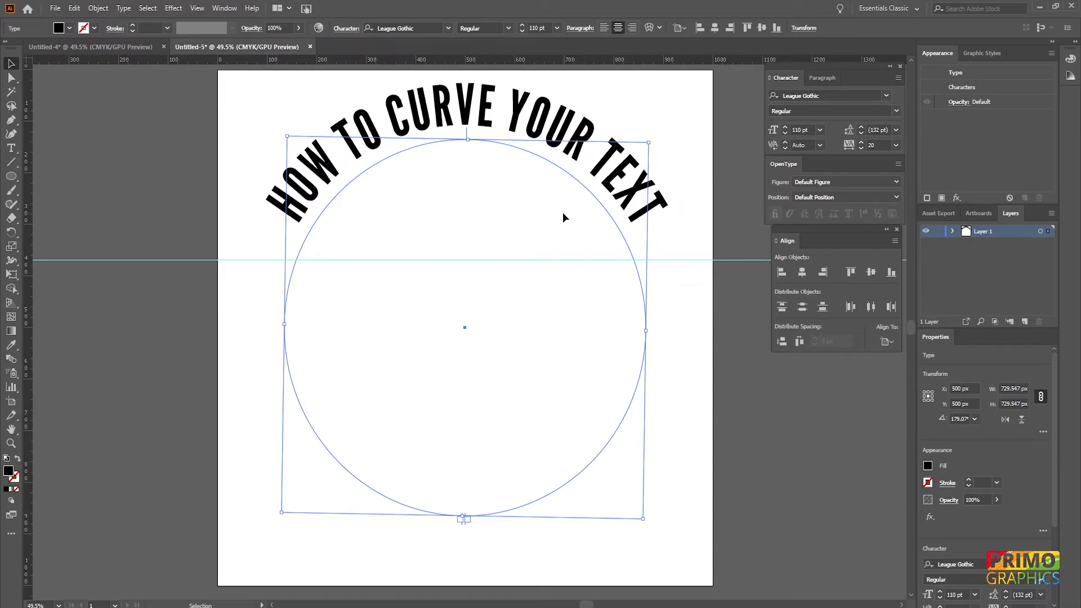
- Set the curved text's Align to Path option to Ascender in Type on a Path Options with preview, toggling Flip on and off
{"action": "left_click", "coordinate": [712, 157]}
{"action": "left_click", "coordinate": [620, 192]}
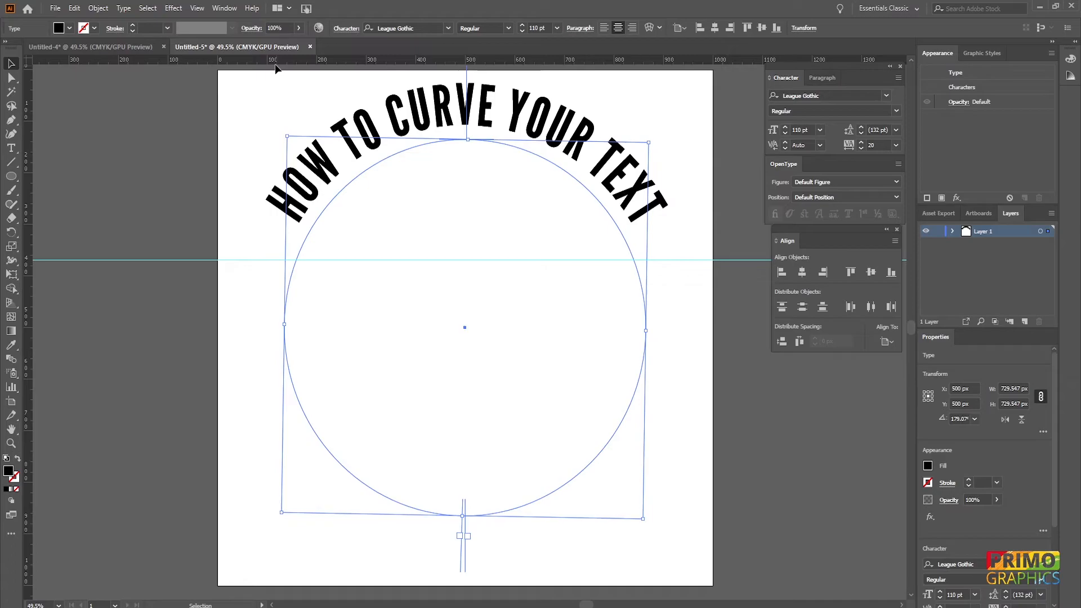
{"action": "left_click", "coordinate": [123, 8]}
{"action": "mouse_move", "coordinate": [152, 122]}
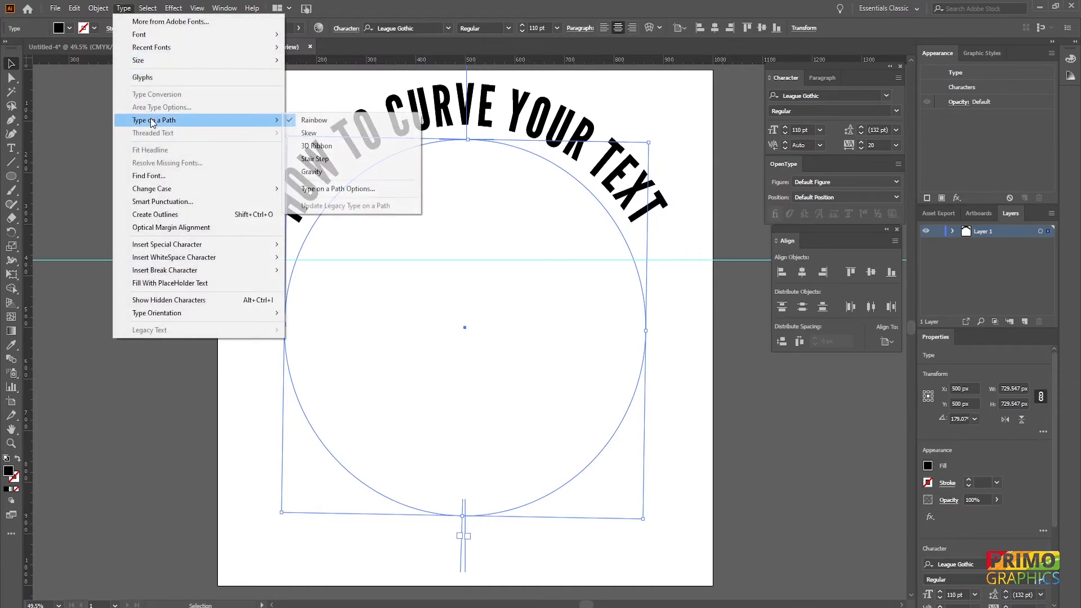
{"action": "left_click", "coordinate": [389, 189]}
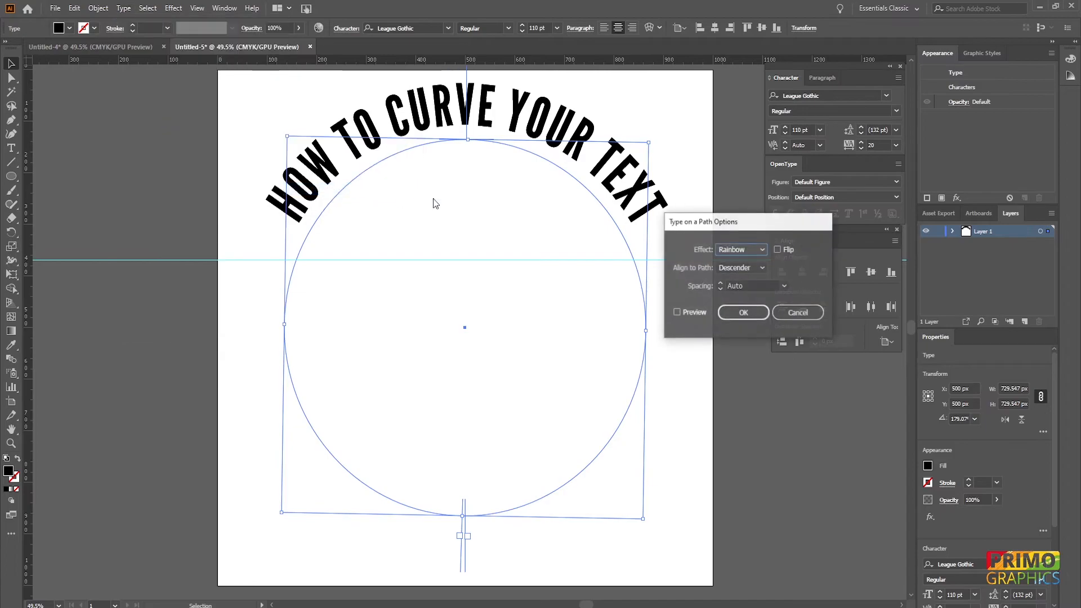
{"action": "left_click", "coordinate": [761, 265]}
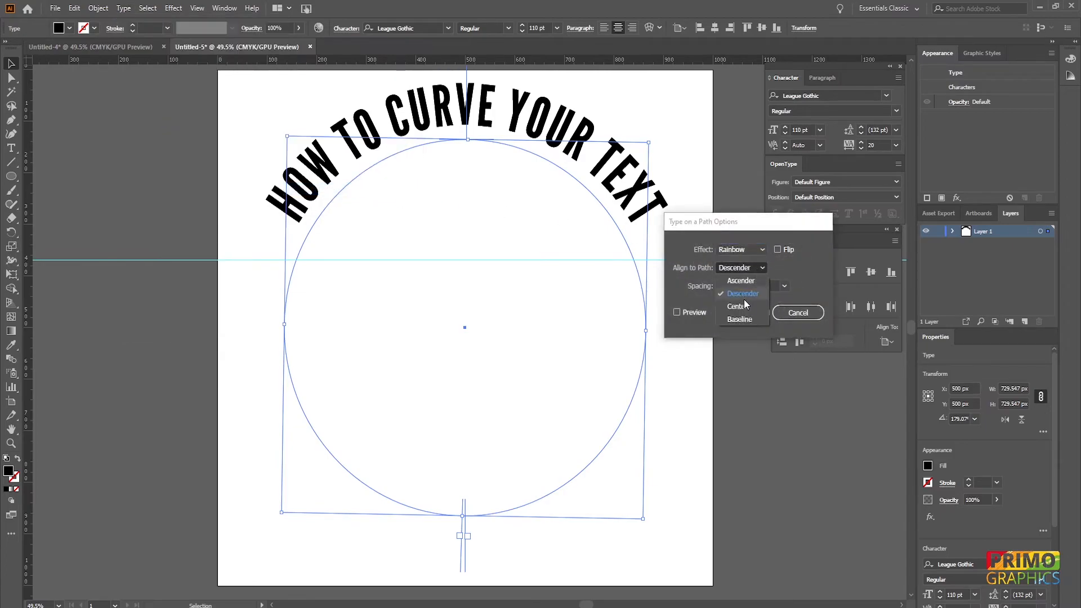
{"action": "left_click", "coordinate": [741, 281]}
{"action": "left_click", "coordinate": [692, 312]}
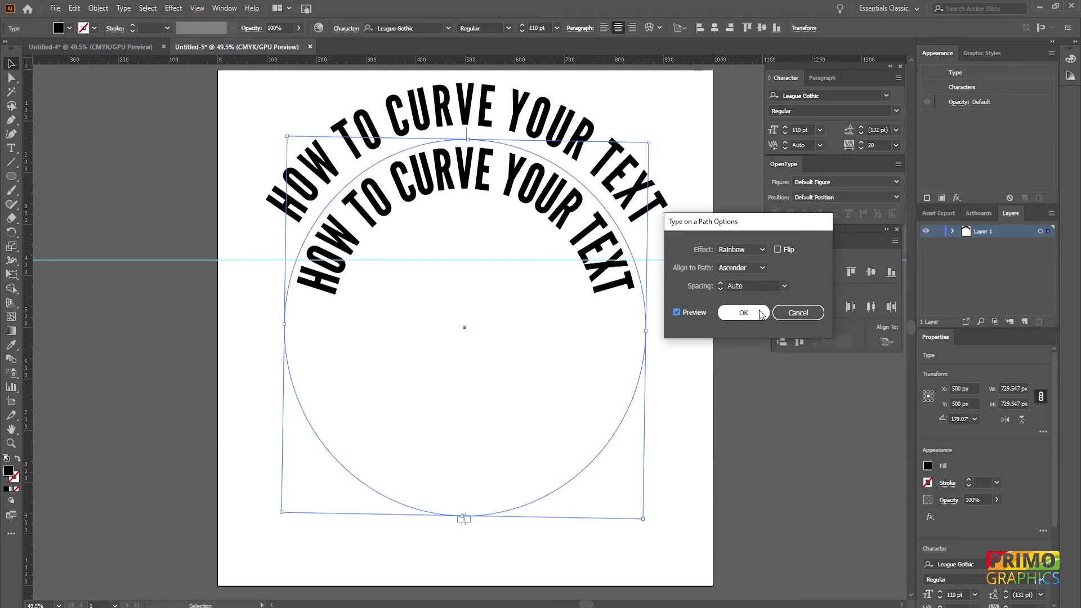
{"action": "left_click", "coordinate": [778, 250]}
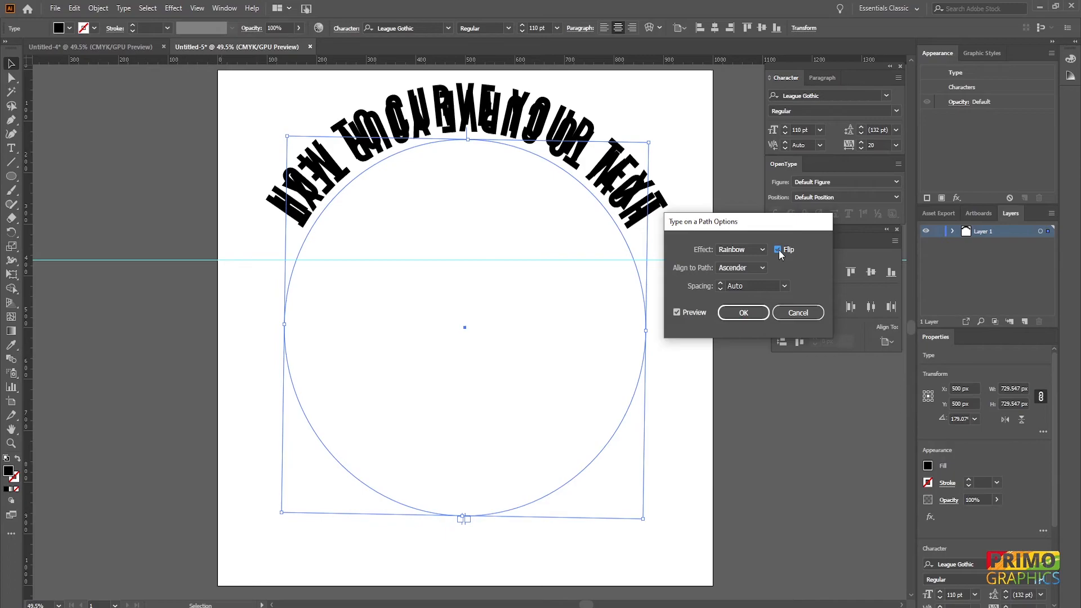
{"action": "left_click", "coordinate": [778, 250]}
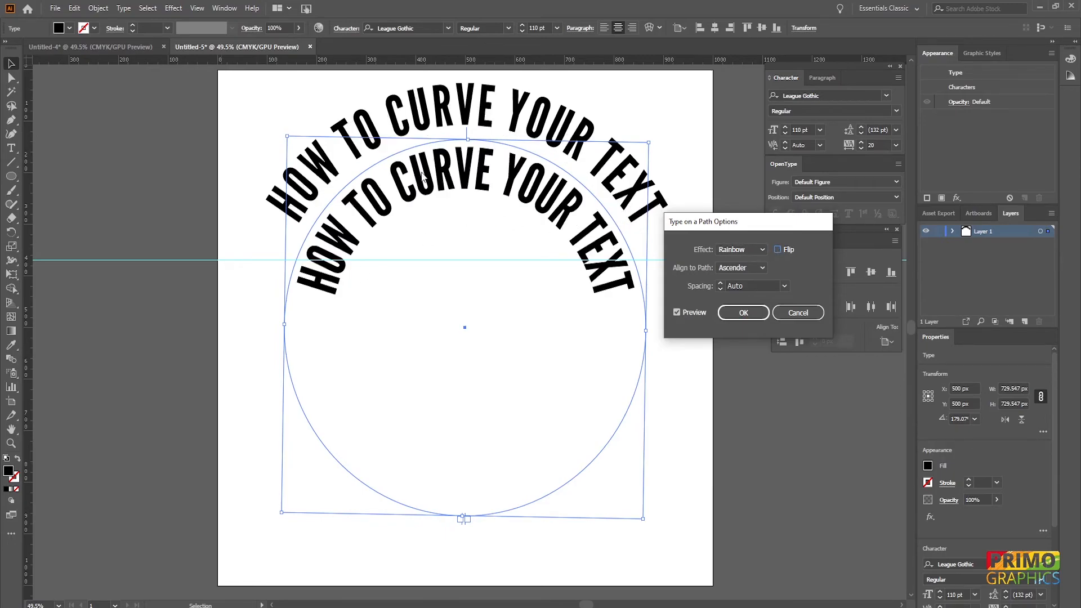
{"action": "left_click", "coordinate": [744, 314]}
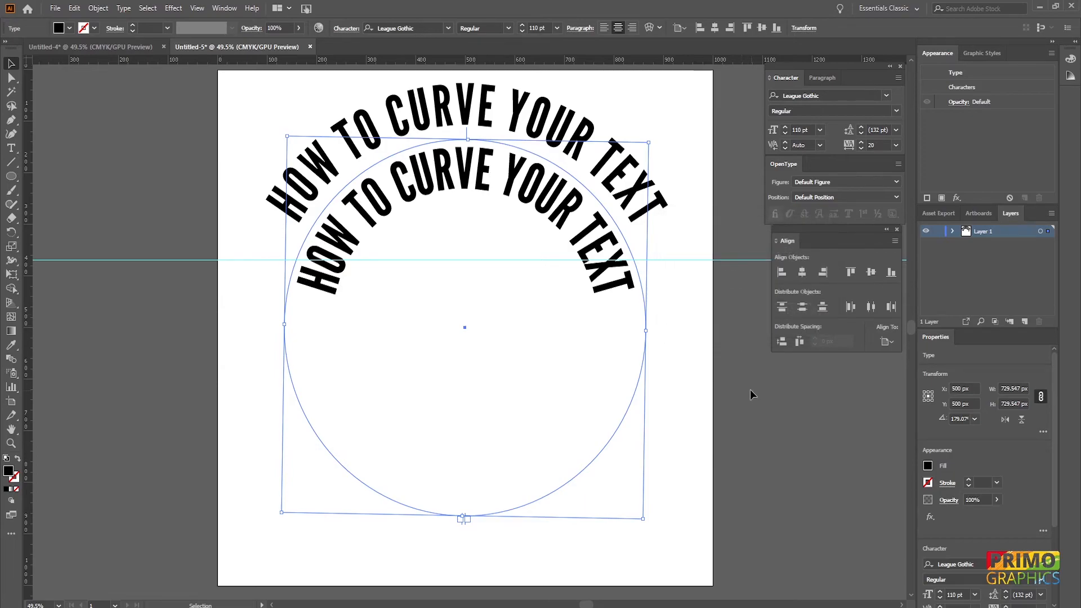
- Delete the inner, Ascender-aligned copy of the curved text
{"action": "left_click", "coordinate": [724, 390]}
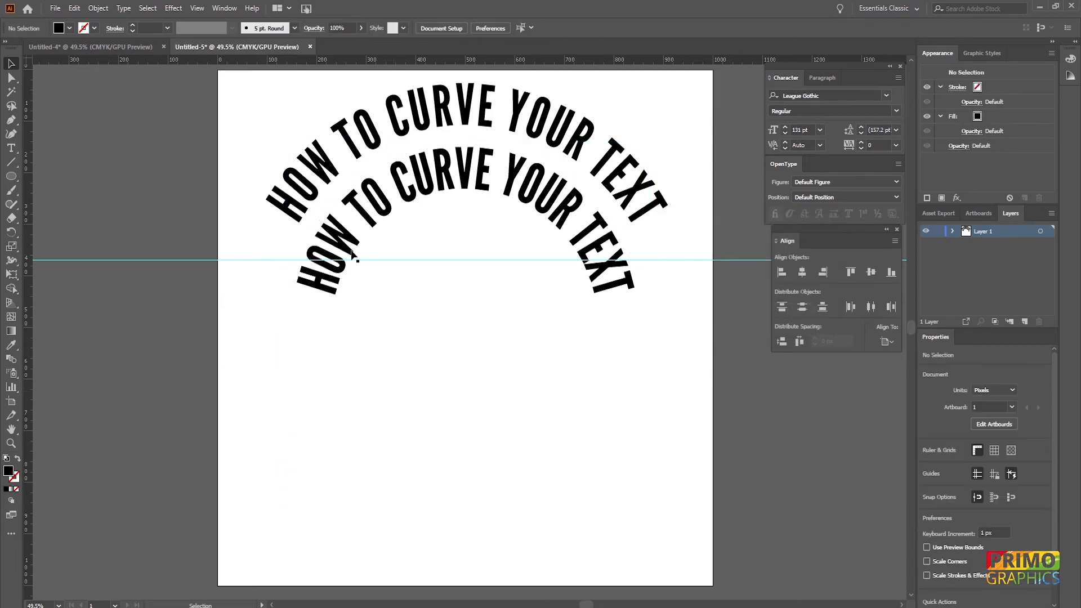
{"action": "left_click", "coordinate": [465, 181]}
{"action": "key", "text": "Delete"}
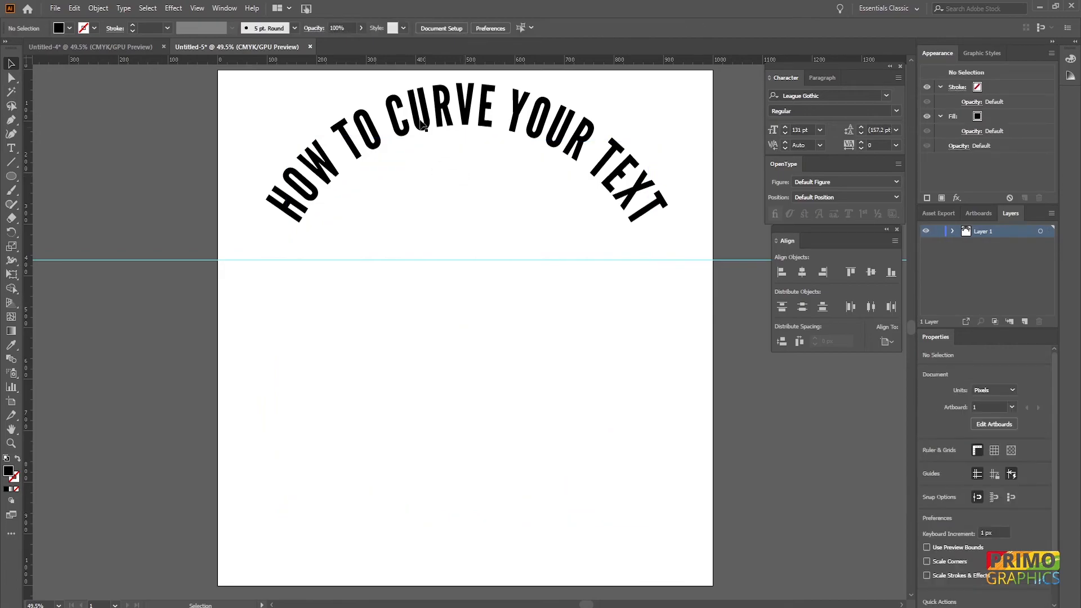
- Paste a copy of the curved text in front and scale it down to about 587 px wide
{"action": "left_click", "coordinate": [421, 118]}
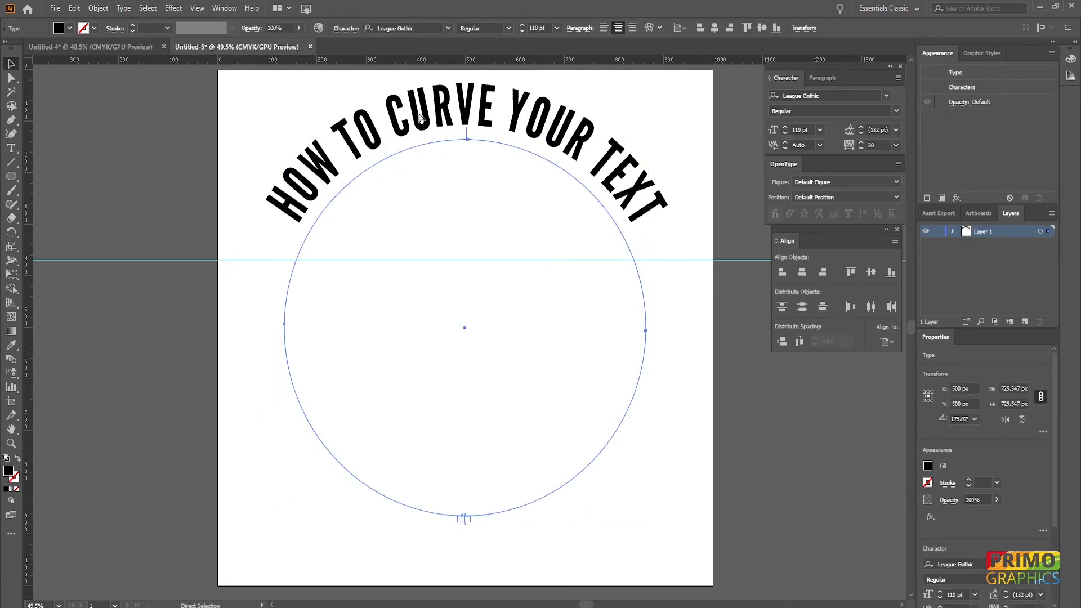
{"action": "key", "text": "ctrl+f"}
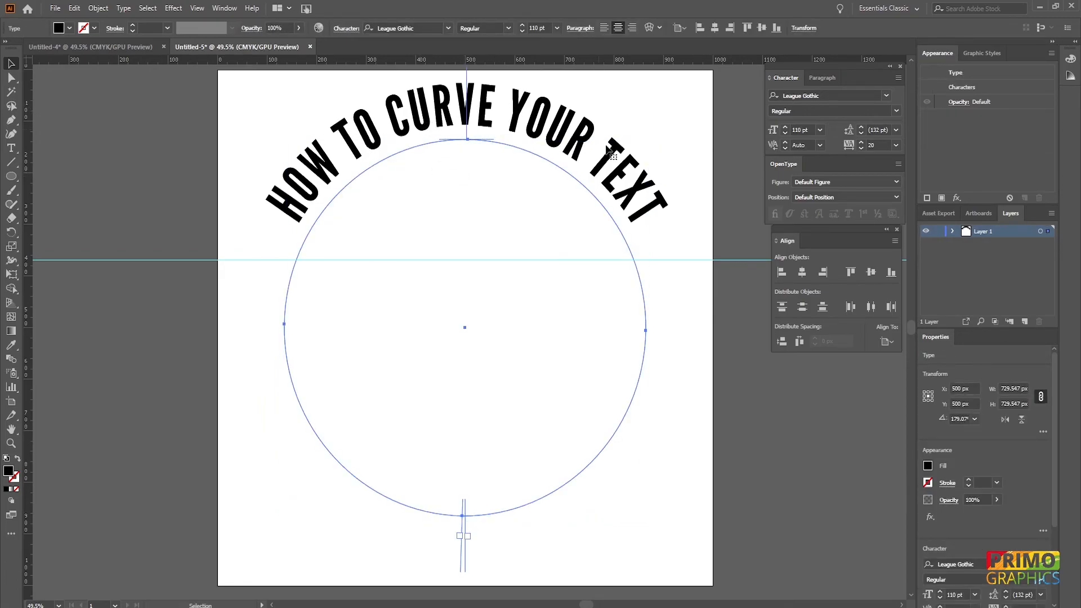
{"action": "left_click_drag", "start_coordinate": [648, 142], "coordinate": [615, 171]}
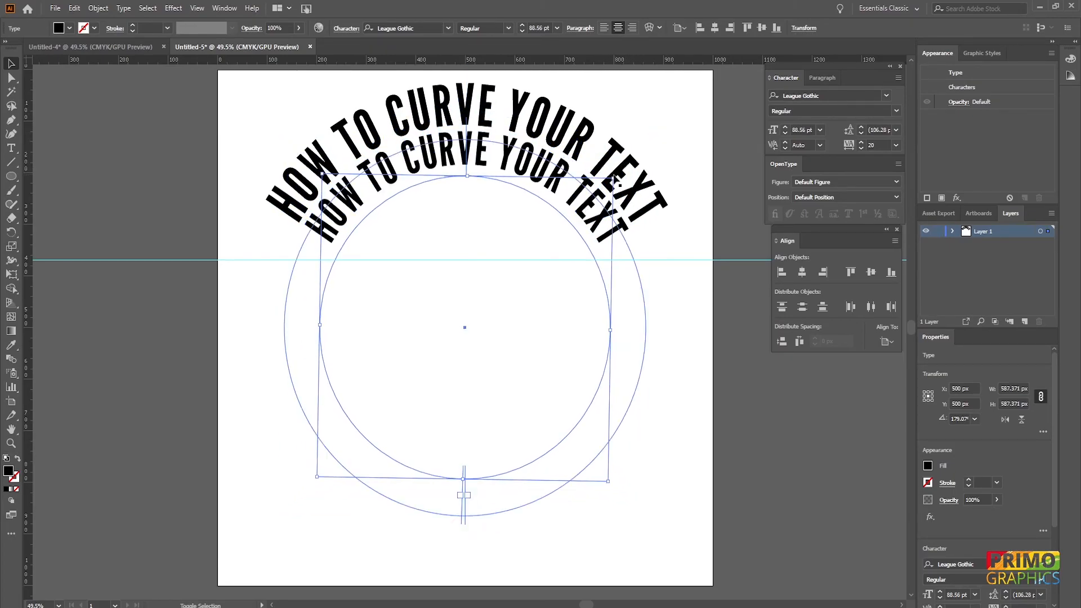
- Paste further progressively smaller copies of the curved text in front, down to a circle about 241 px wide
{"action": "key", "text": "a"}
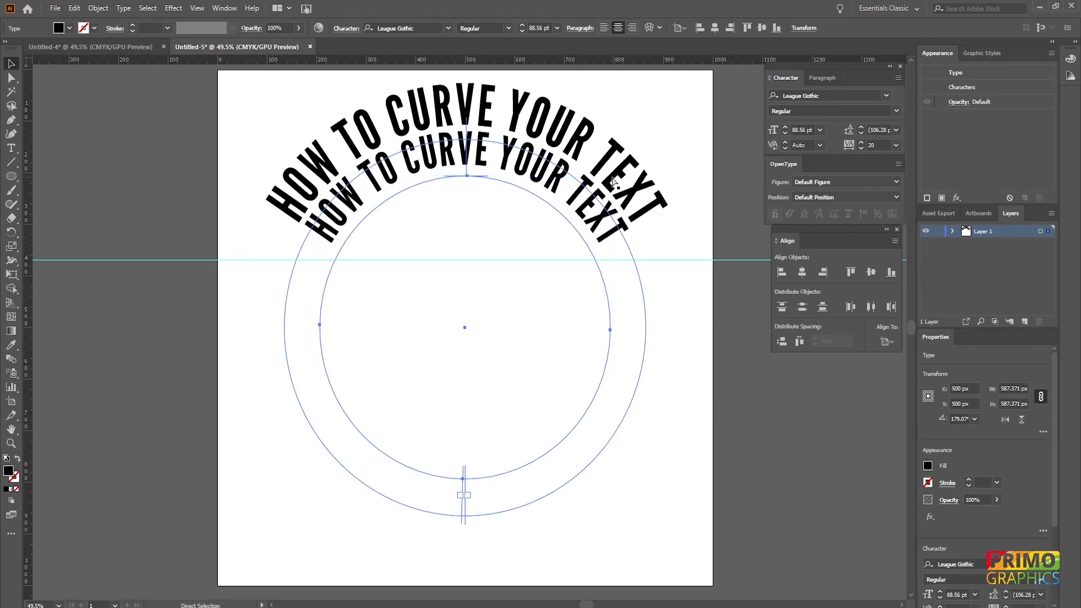
{"action": "key", "text": "v"}
{"action": "left_click_drag", "start_coordinate": [613, 180], "coordinate": [525, 264]}
{"action": "key", "text": "ctrl+x"}
{"action": "key", "text": "ctrl+f"}
{"action": "key", "text": "v"}
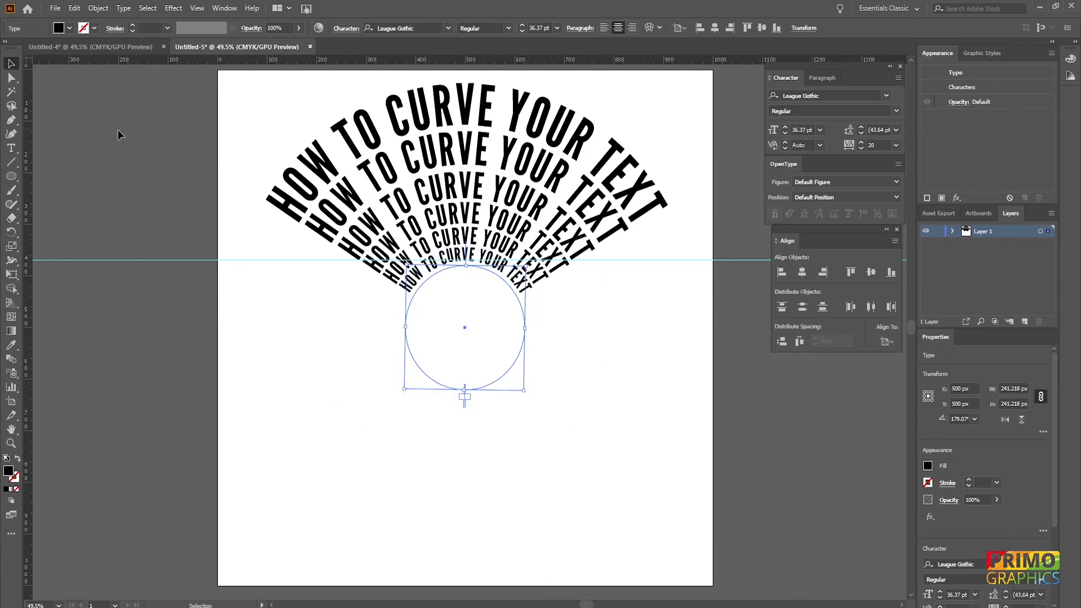
- Draw a black filled circle about 241 px across, centred inside the smallest text circle
{"action": "left_click", "coordinate": [11, 176]}
{"action": "left_click_drag", "start_coordinate": [464, 327], "coordinate": [507, 388]}
{"action": "left_click", "coordinate": [11, 63]}
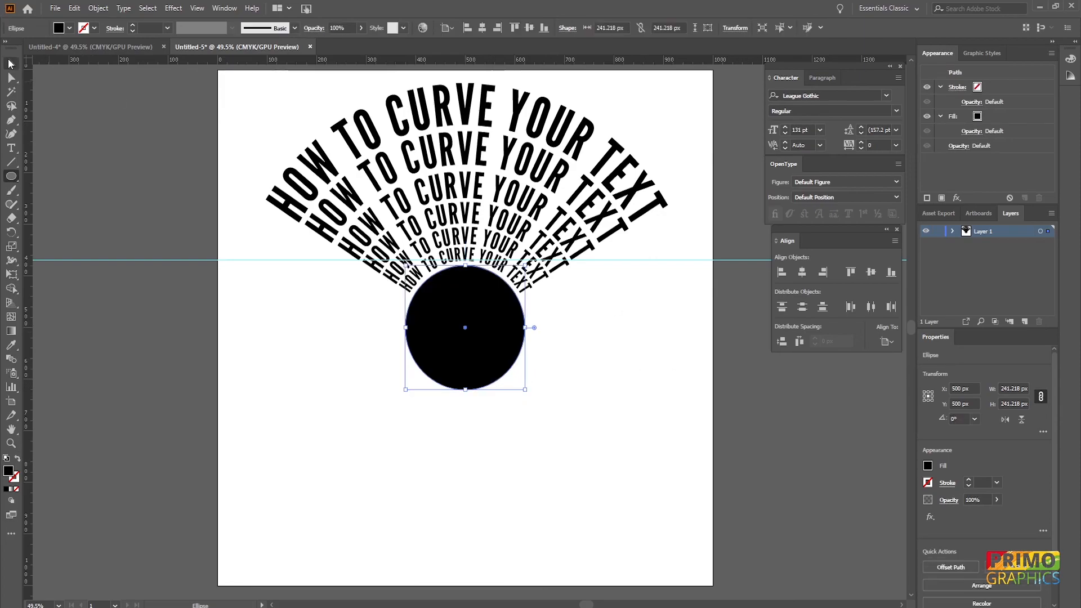
{"action": "left_click", "coordinate": [99, 148]}
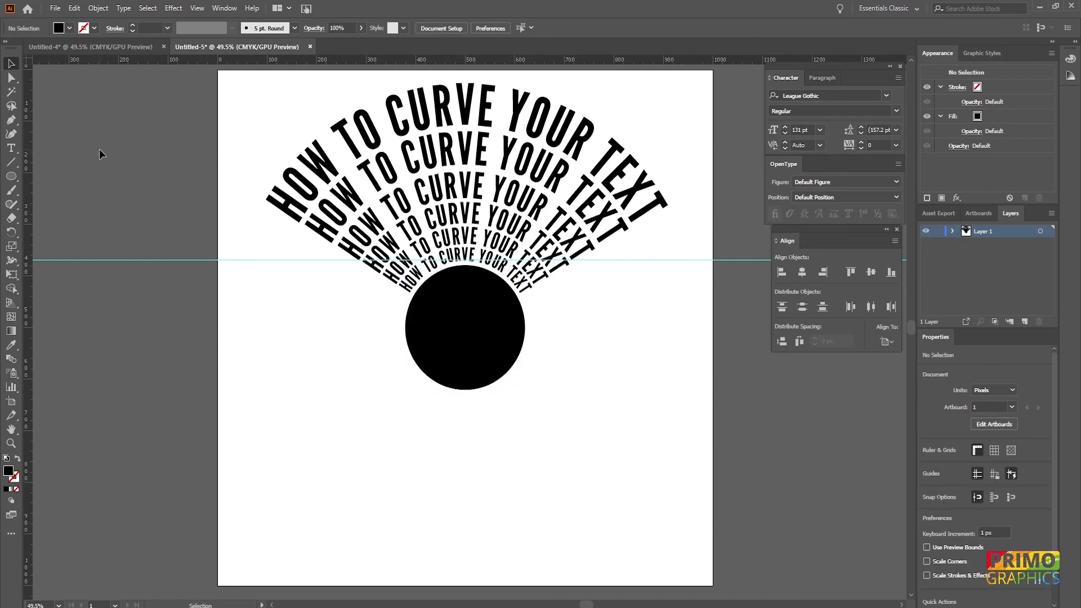
- Select everything and duplicate it flipped, creating a mirrored set of curved texts below the circle
{"action": "key", "text": "ctrl+a"}
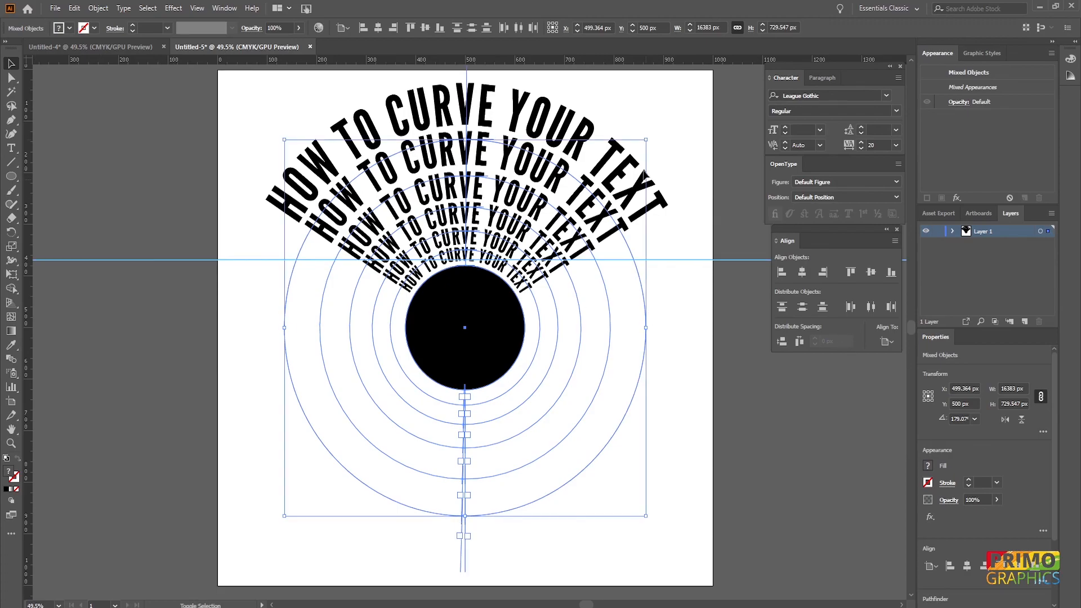
{"action": "left_click_drag", "start_coordinate": [650, 136], "coordinate": [279, 519]}
{"action": "left_click", "coordinate": [112, 336]}
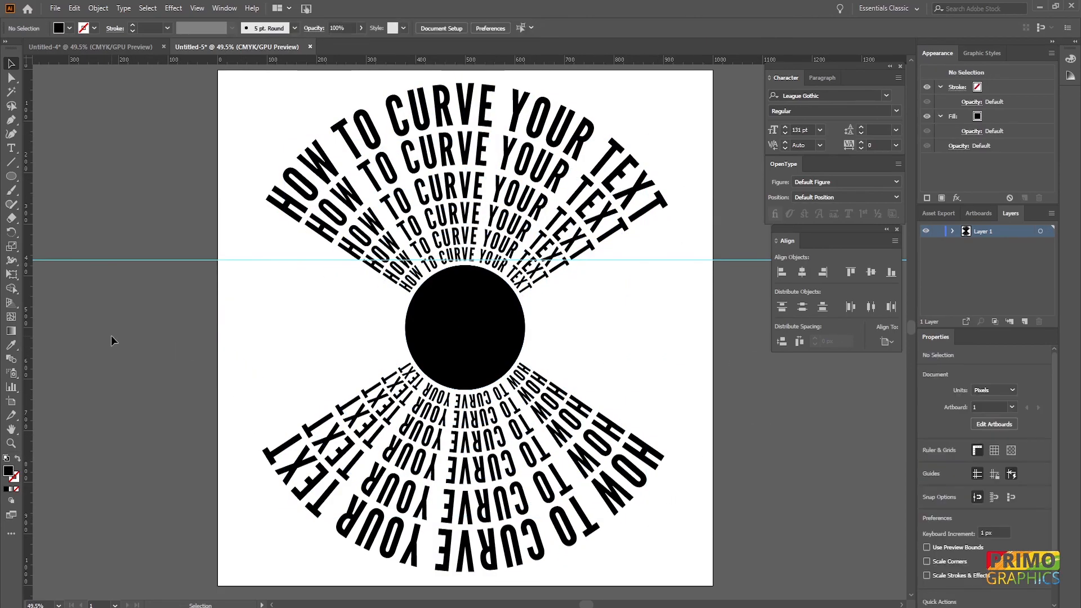